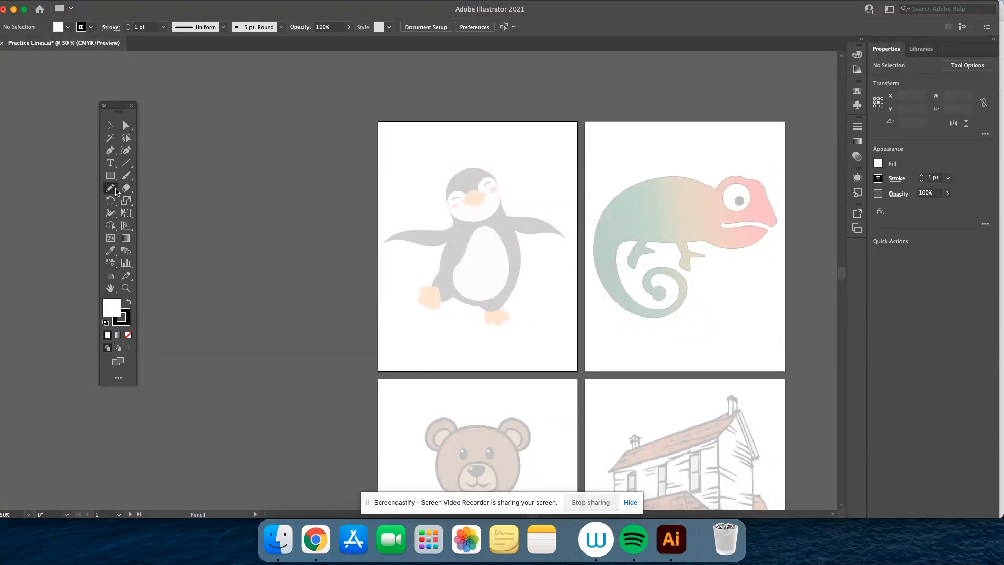
Step: Set the Pencil tool's fidelity to the Accurate extreme
double_click(111, 189)
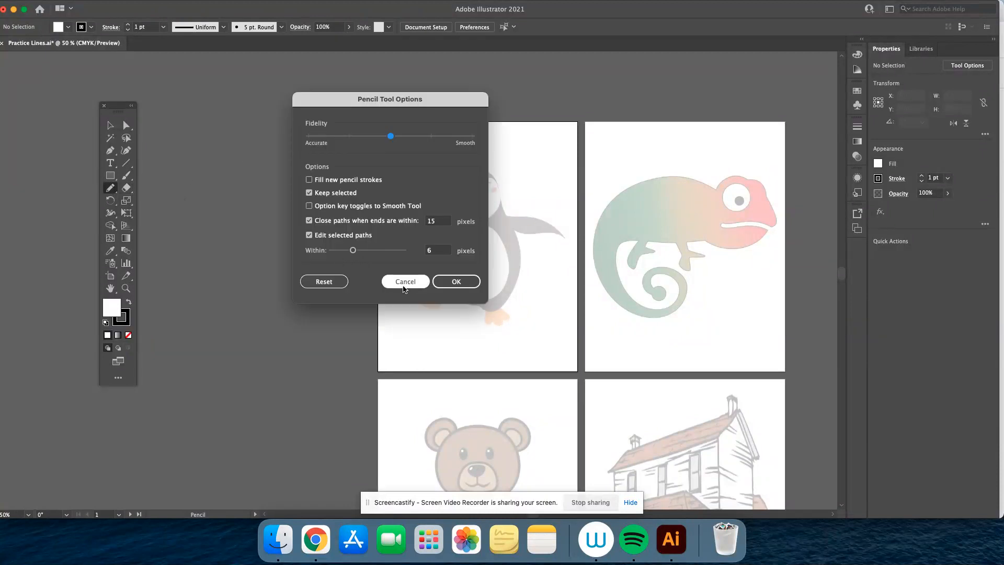
click(405, 281)
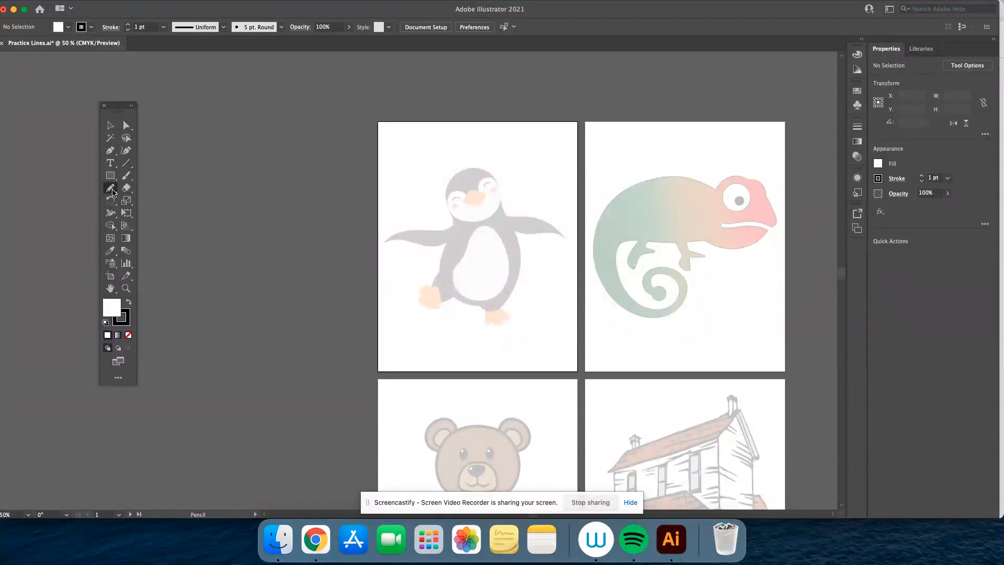
double_click(111, 189)
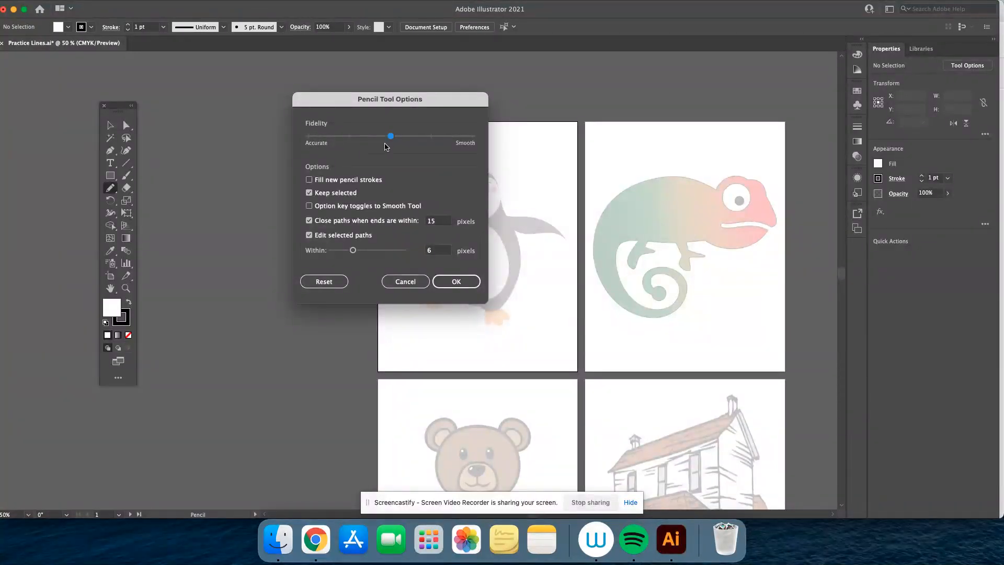
drag(389, 137, 328, 141)
click(456, 281)
Step: Draw a roughly horizontal freehand pencil line about 6 in wide across the penguin's face
drag(408, 204, 558, 207)
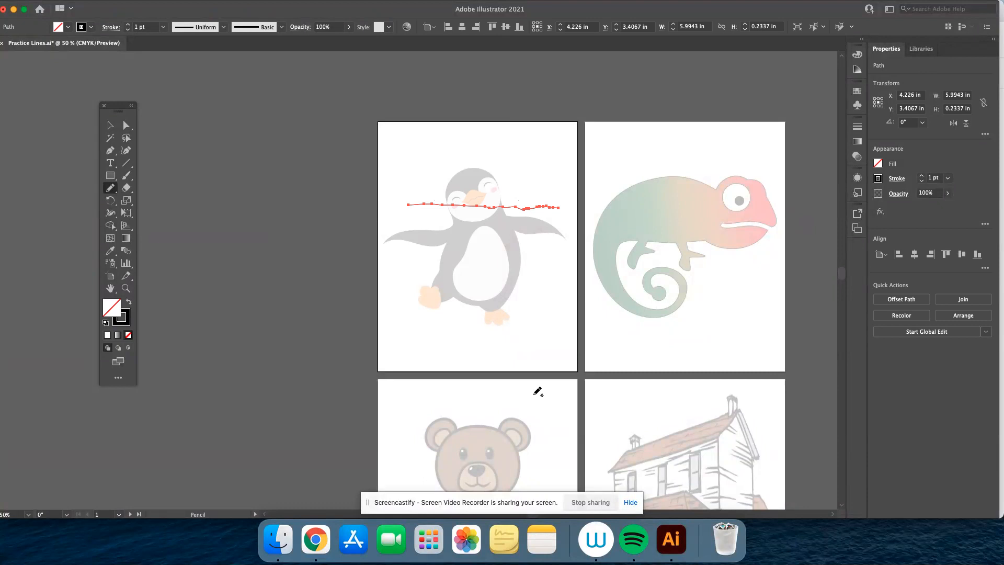
key(super+equal)
key(super+equal)
key(super+equal)
key(super+equal)
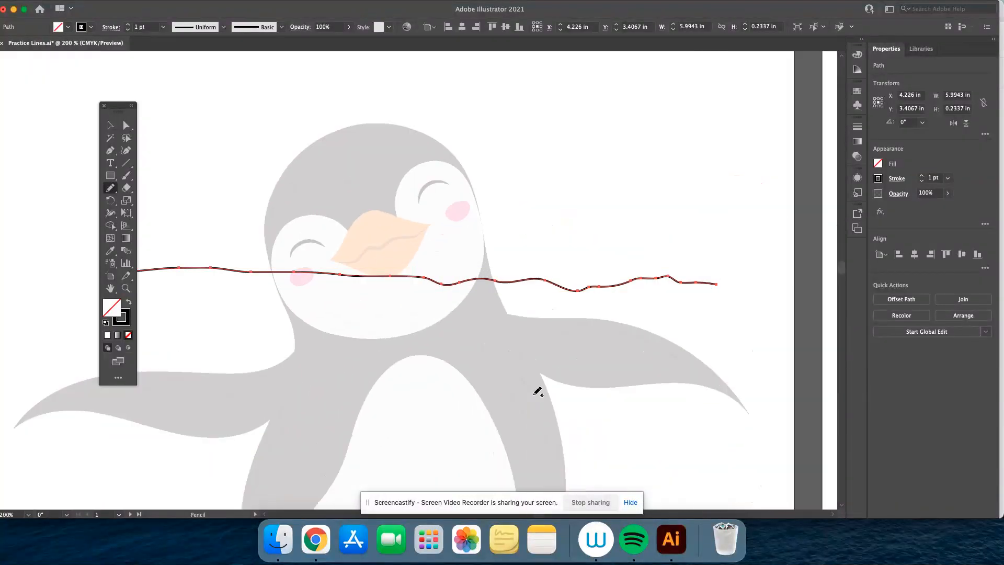
Step: Set the horizontal pencil line's stroke weight to 7 pt
click(110, 126)
drag(119, 119, 78, 114)
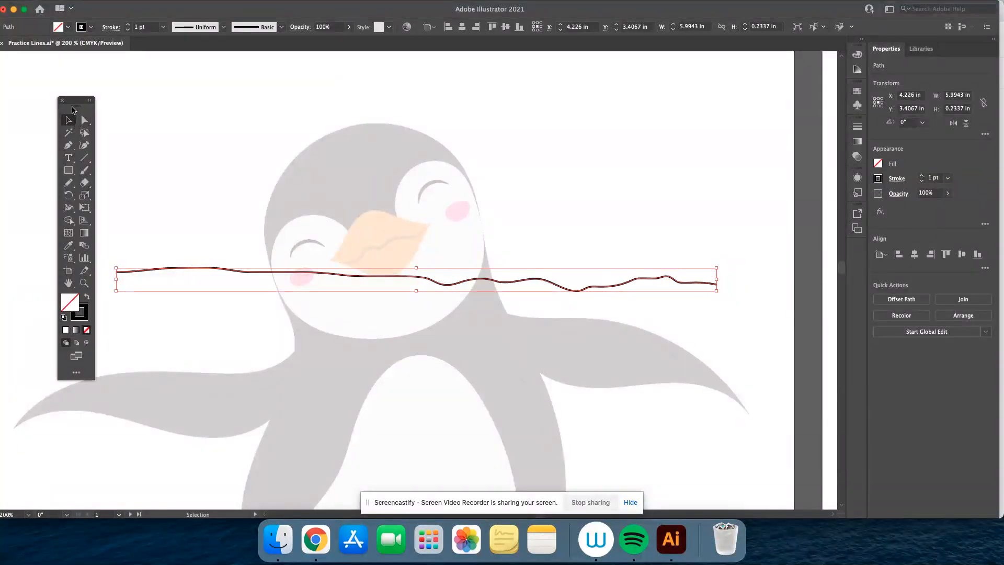
click(129, 25)
click(128, 25)
click(129, 25)
click(129, 25)
click(127, 25)
click(128, 24)
click(127, 24)
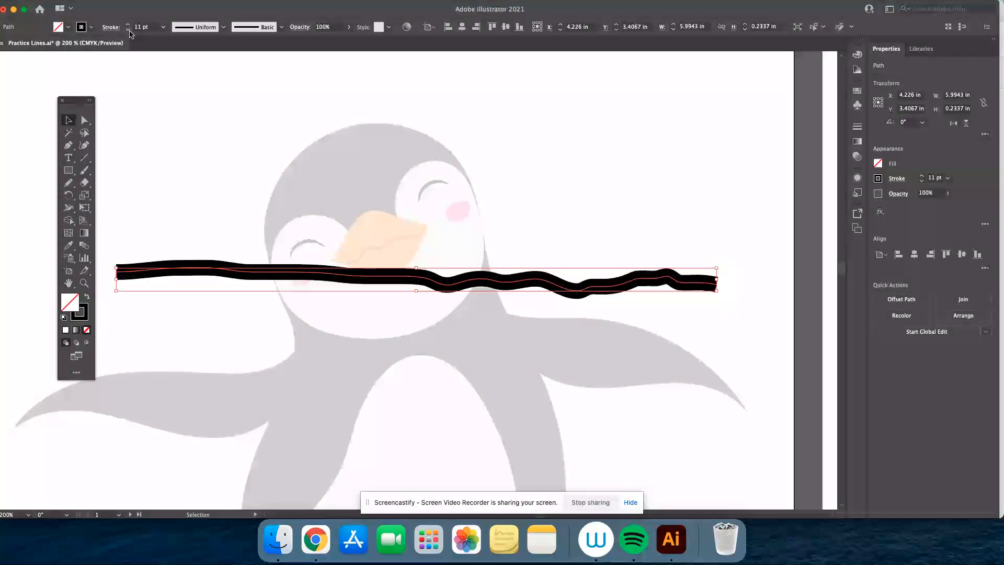
click(128, 30)
click(128, 29)
click(128, 30)
click(128, 30)
click(128, 25)
click(127, 25)
click(128, 25)
click(127, 25)
click(128, 30)
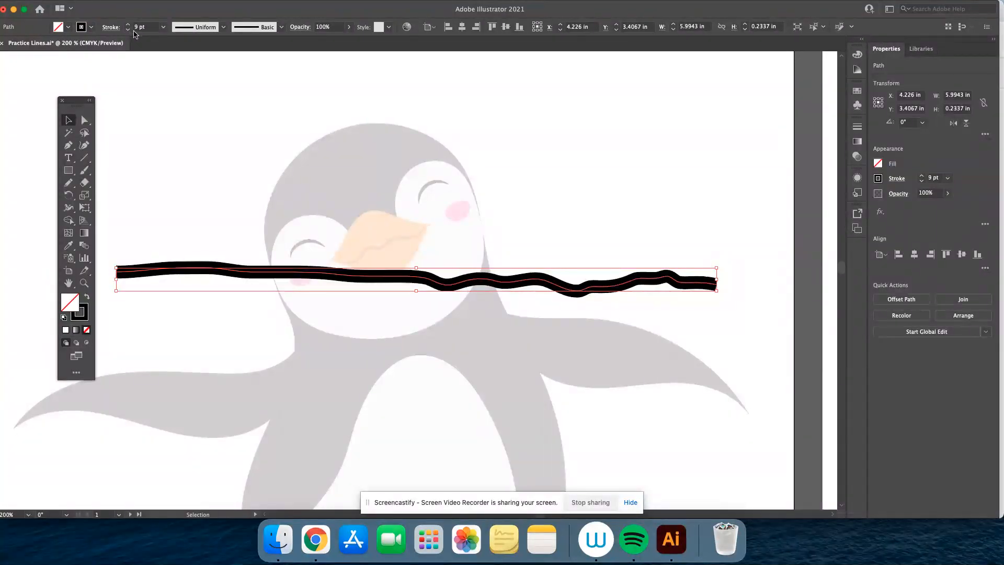
click(128, 30)
click(128, 29)
click(128, 30)
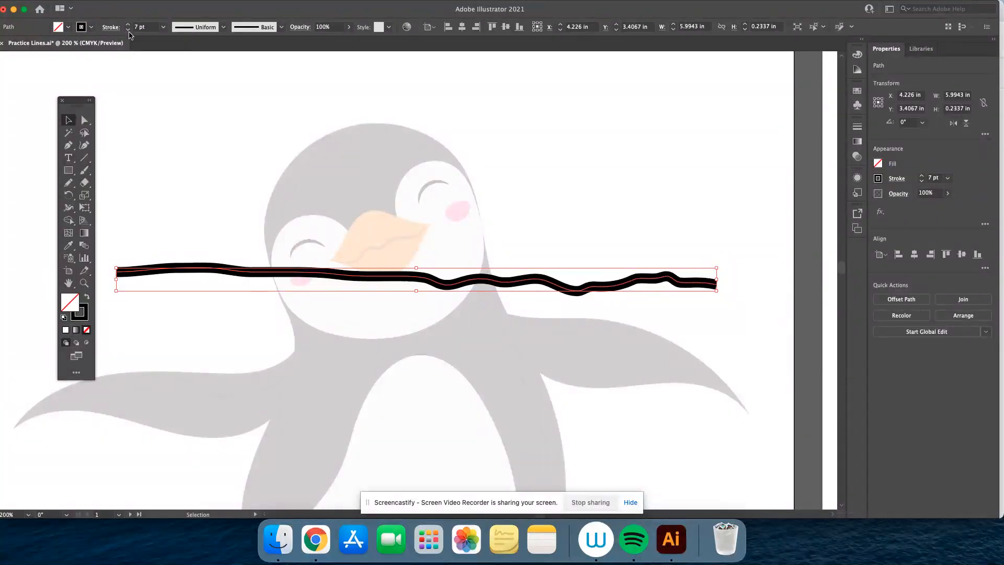
Step: Delete the horizontal practice line across the penguin's face
click(196, 168)
click(232, 275)
key(Delete)
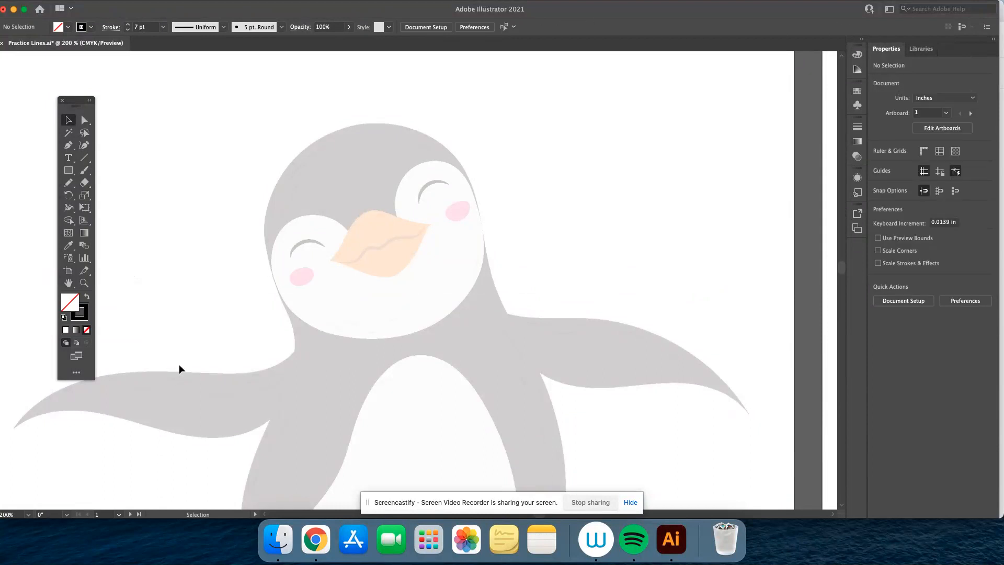
Step: Draw three curvy freehand pencil strokes over the penguin's face, its right wing and its chest
key(n)
mouse_move(251, 380)
mouse_down()
mouse_move(202, 336)
mouse_move(373, 178)
mouse_up()
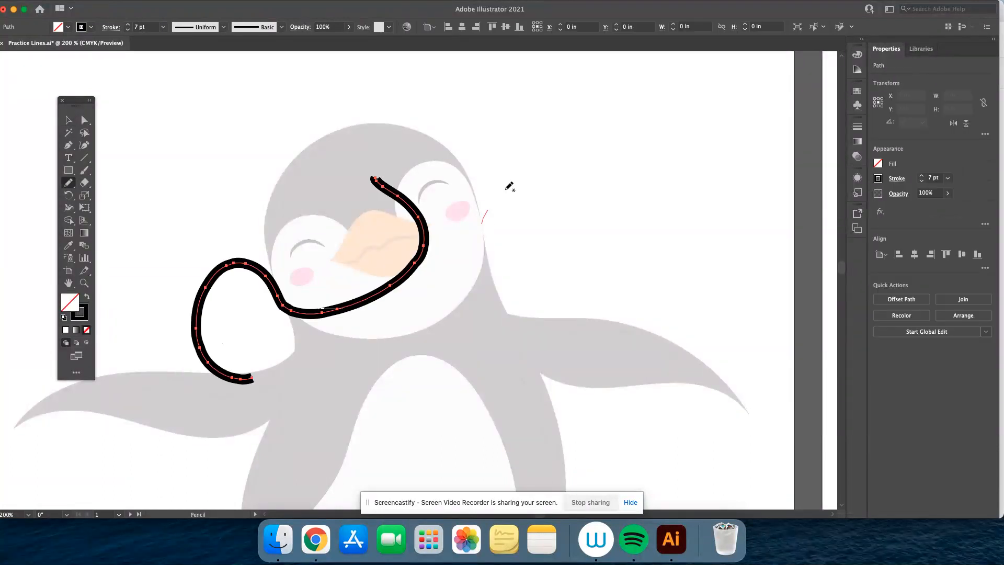
drag(479, 224, 724, 387)
drag(506, 407, 210, 450)
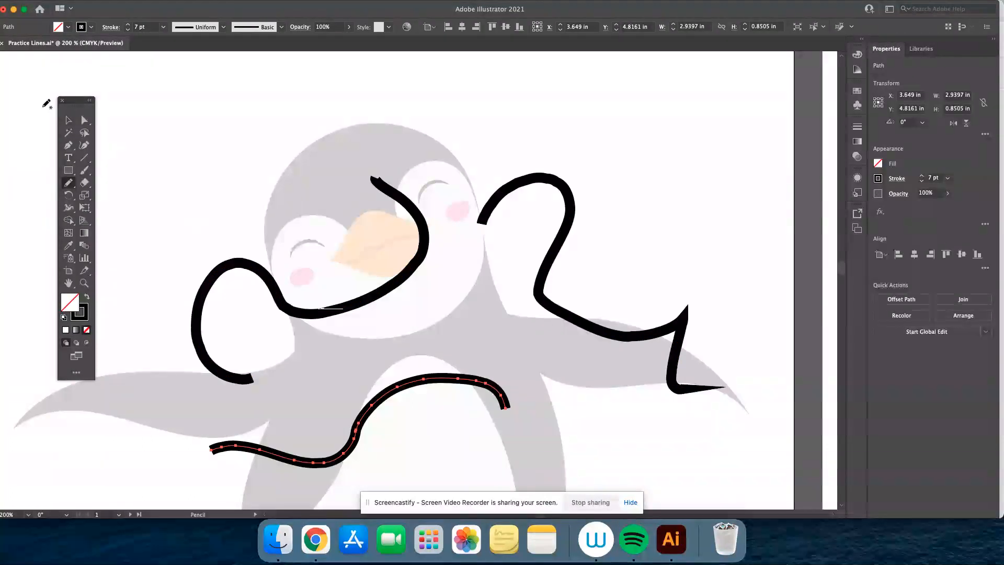
Step: Delete the three curvy practice strokes over the penguin
click(68, 120)
click(342, 308)
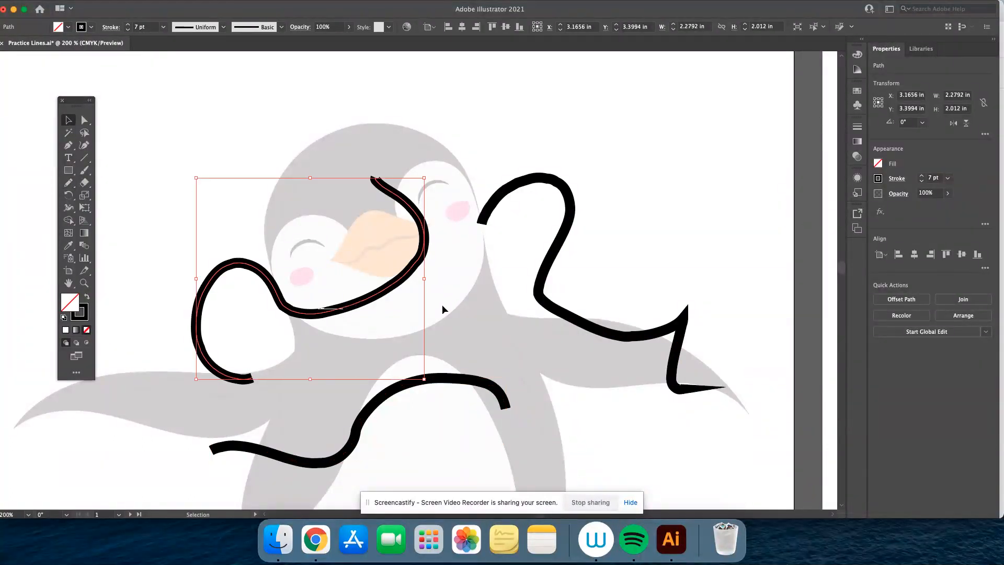
key(Delete)
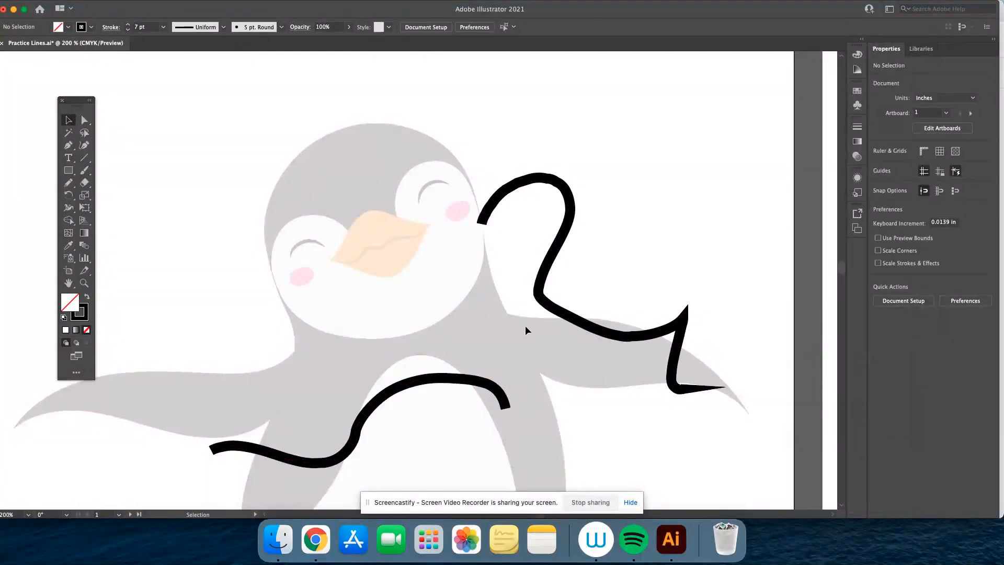
click(545, 304)
key(Delete)
click(481, 380)
key(Delete)
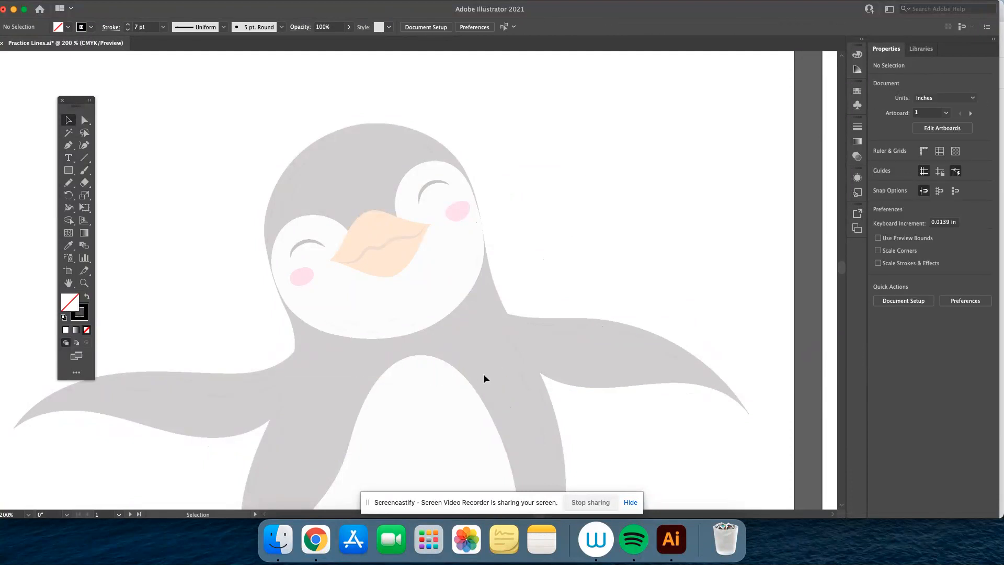
Step: Draw a wavy pencil line about 5.25 in wide across the penguin's head and review the Pencil tool's options
key(n)
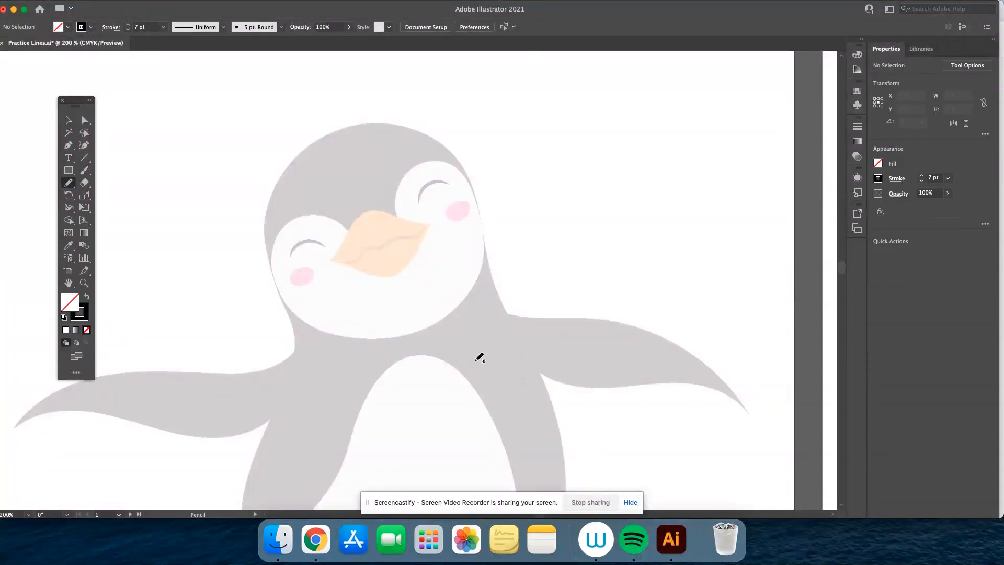
click(68, 27)
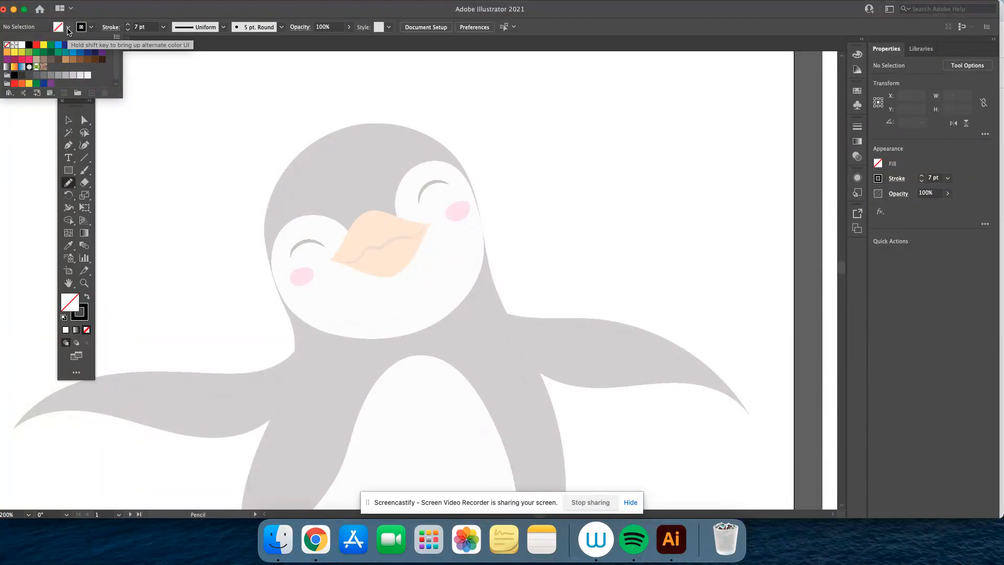
click(68, 29)
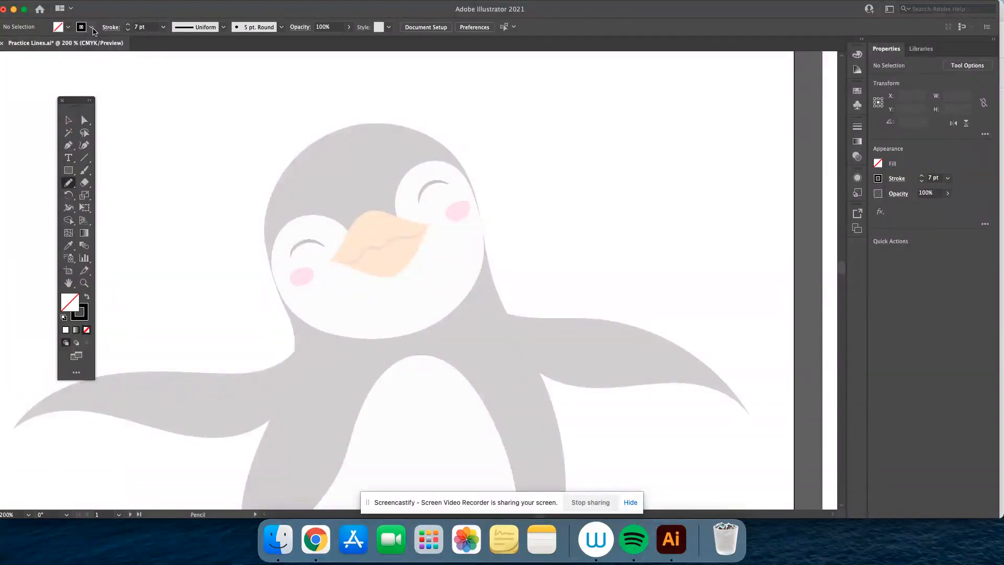
click(92, 29)
mouse_move(184, 198)
mouse_down()
mouse_move(280, 246)
mouse_move(522, 197)
mouse_move(711, 226)
mouse_up()
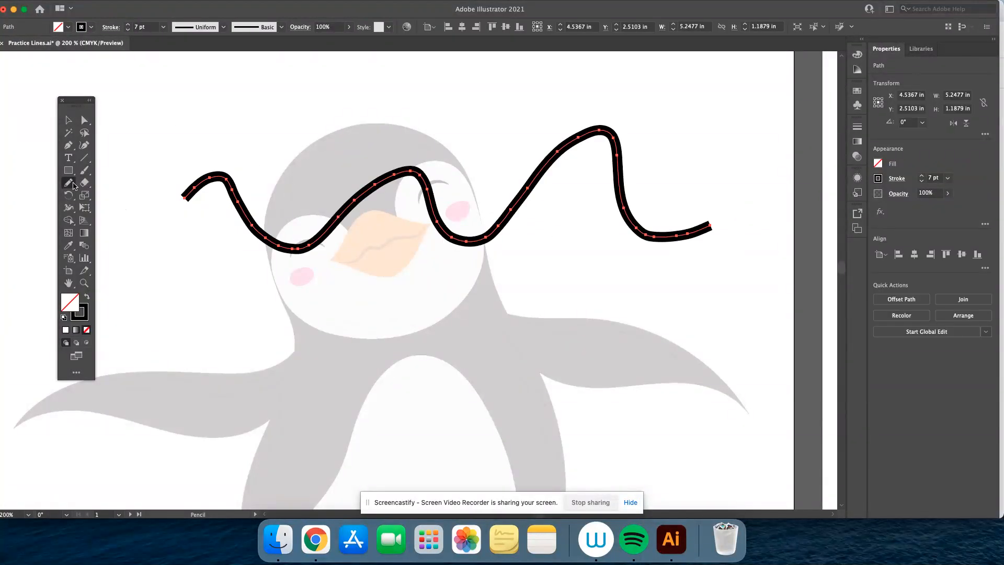
double_click(68, 183)
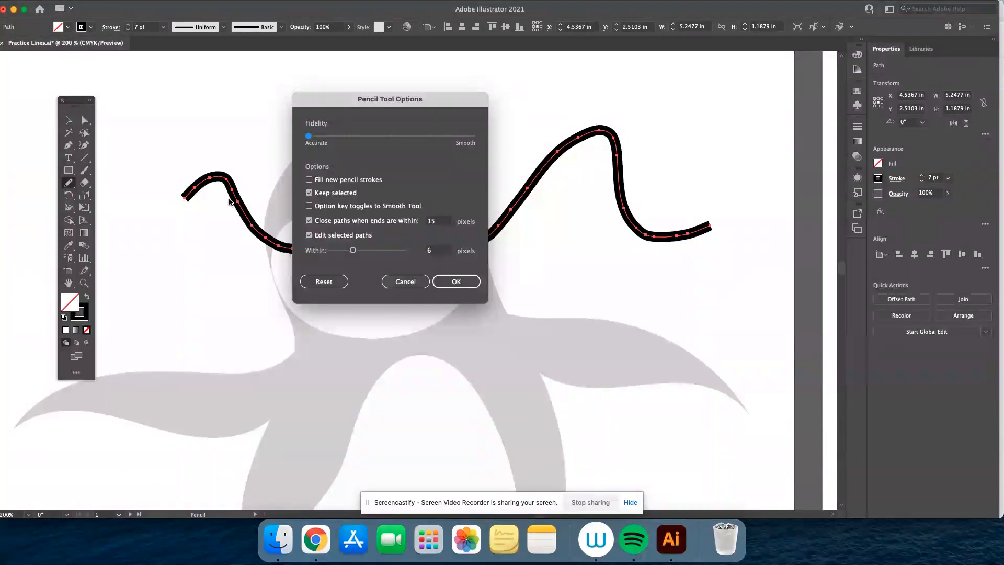
click(456, 281)
Step: Try the oval and double-bulge width profiles on the wavy line, ending with the triangular taper profile
click(71, 124)
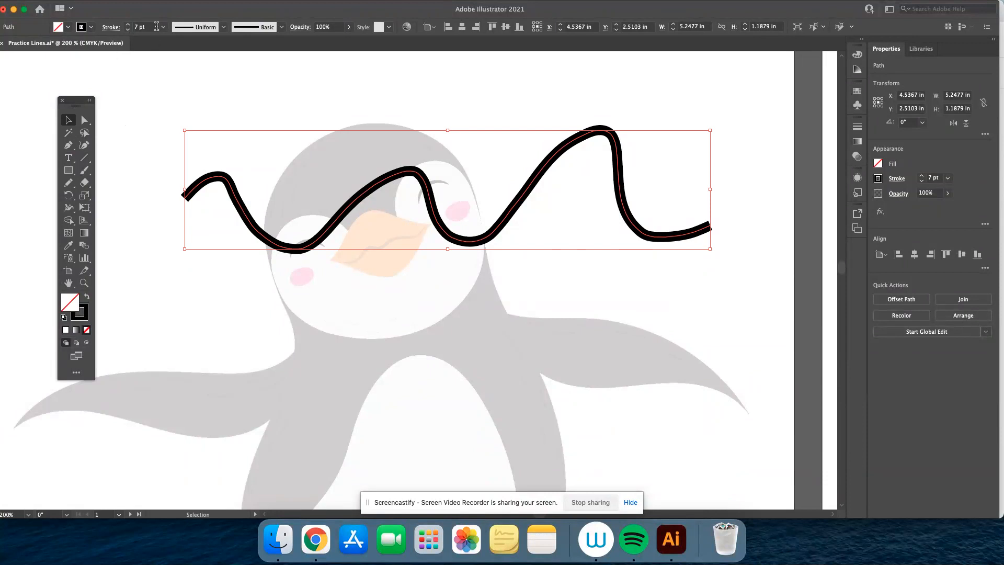
click(224, 27)
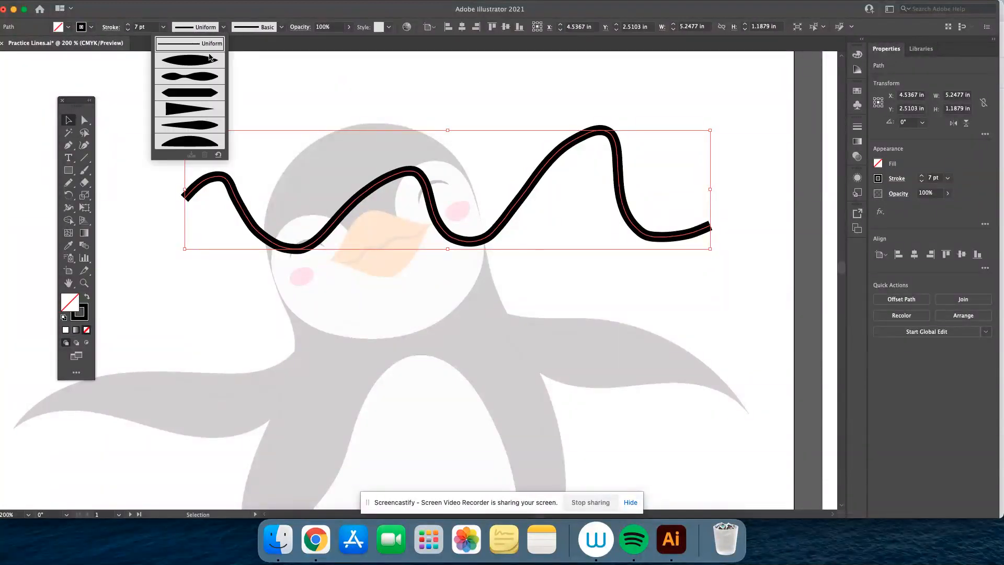
click(205, 61)
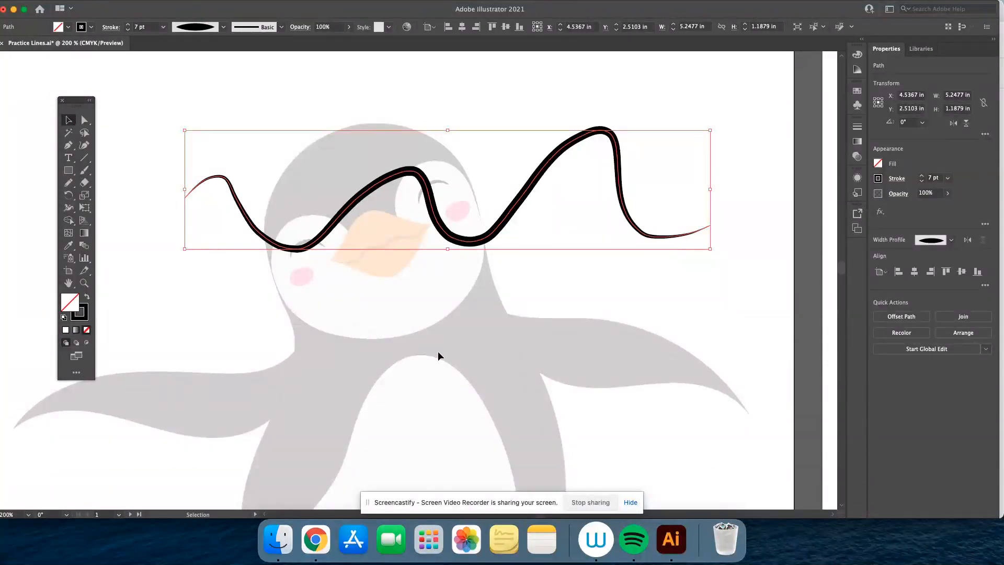
click(224, 29)
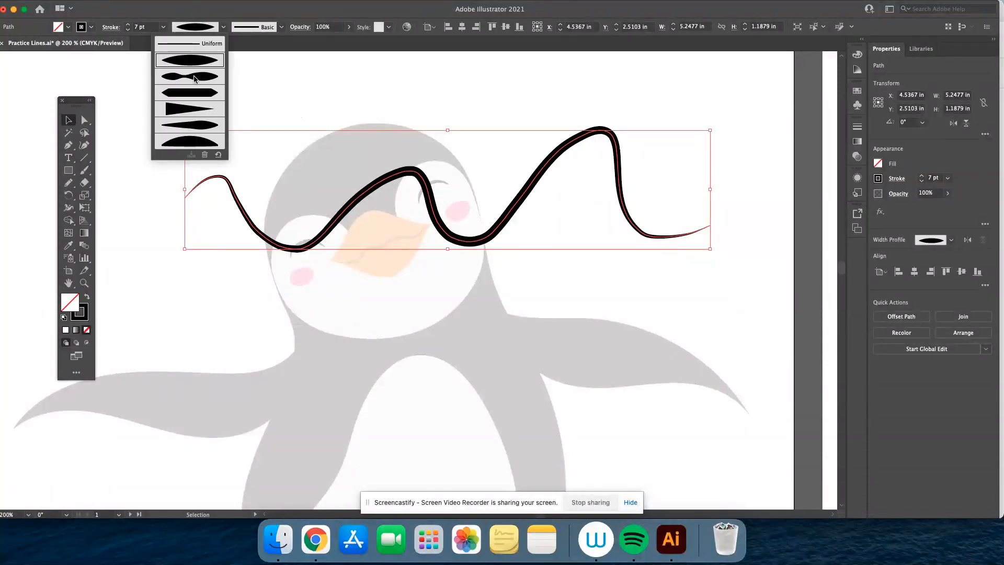
click(197, 77)
click(225, 29)
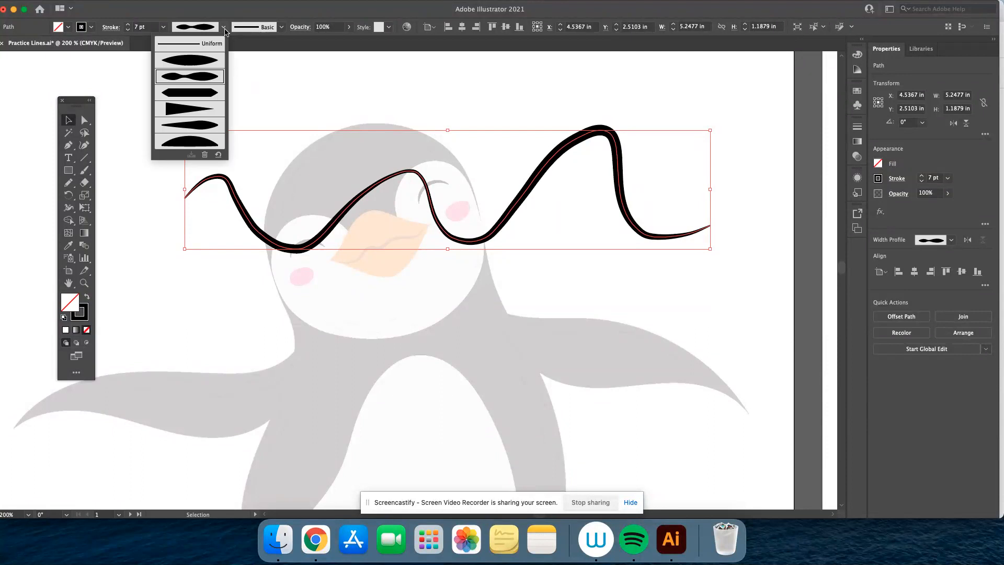
click(203, 109)
Step: Set the wavy line's stroke weight to 36 pt and its width profile to the oval shape
click(128, 30)
click(128, 29)
click(128, 29)
click(128, 25)
click(128, 25)
click(128, 25)
click(128, 24)
click(128, 24)
double_click(128, 25)
click(128, 25)
click(128, 25)
click(128, 24)
click(213, 34)
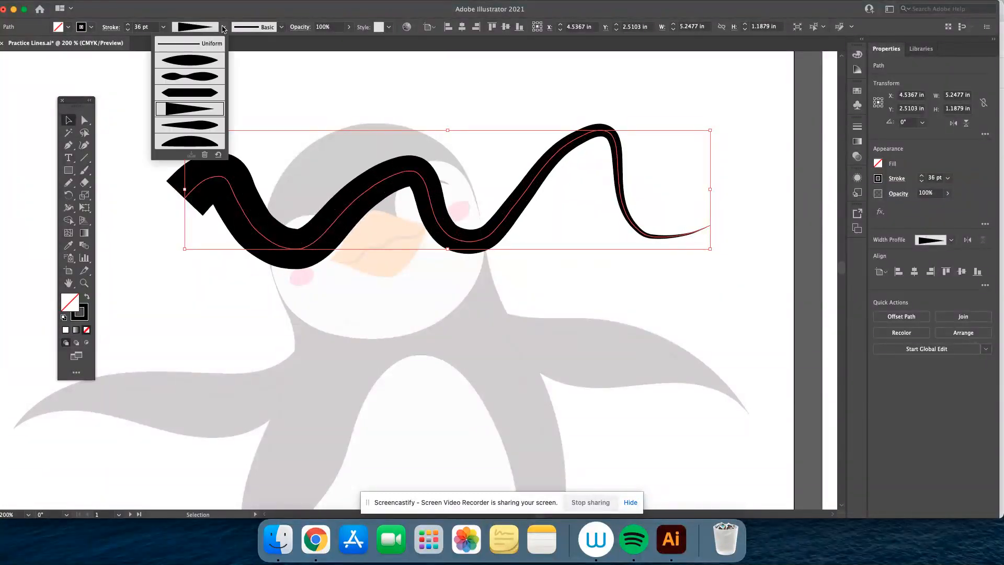
click(206, 60)
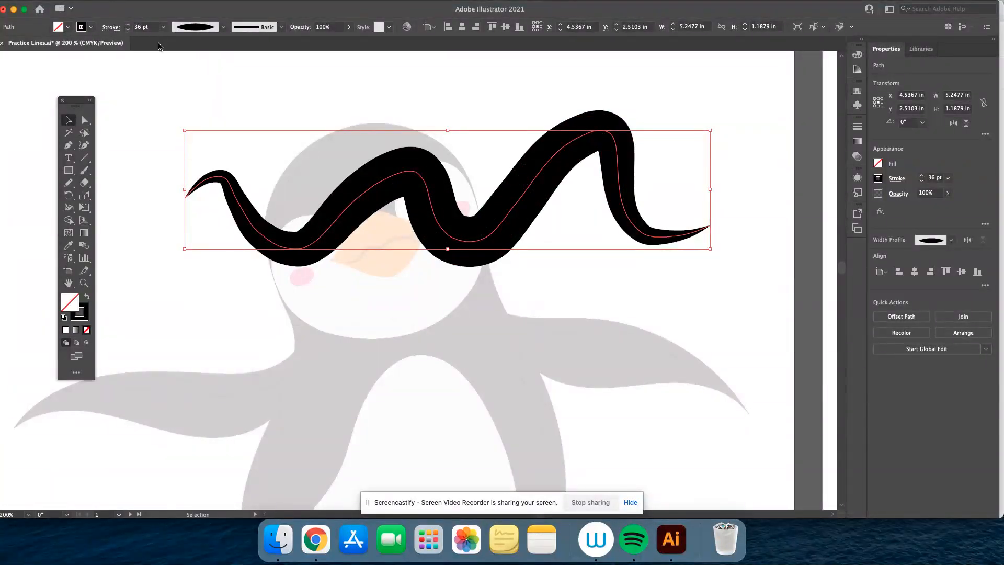
Step: Reduce the wavy line's stroke weight to 13 pt and delete the line
double_click(128, 30)
click(129, 30)
double_click(129, 30)
double_click(128, 29)
click(128, 29)
double_click(129, 30)
double_click(128, 30)
click(128, 30)
double_click(129, 30)
click(128, 29)
double_click(128, 30)
double_click(128, 30)
click(128, 30)
click(128, 30)
click(128, 29)
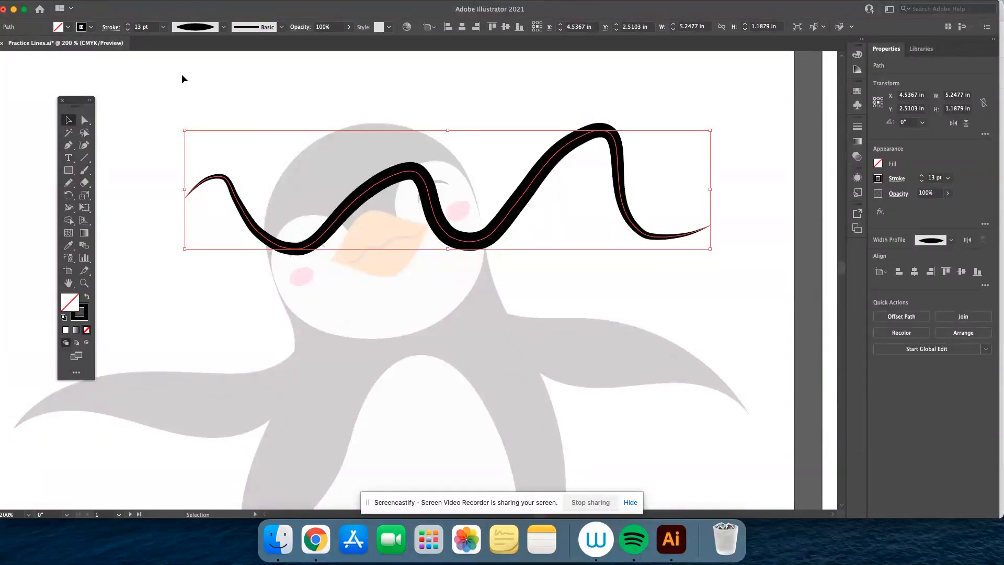
key(Delete)
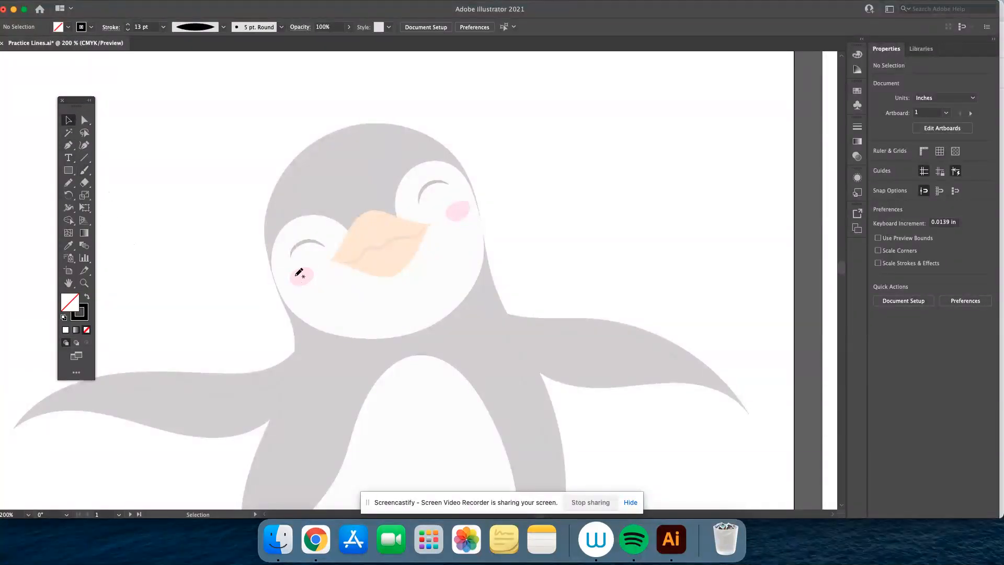
Step: Set the Pencil tool's fidelity one notch short of the Smooth extreme
double_click(68, 182)
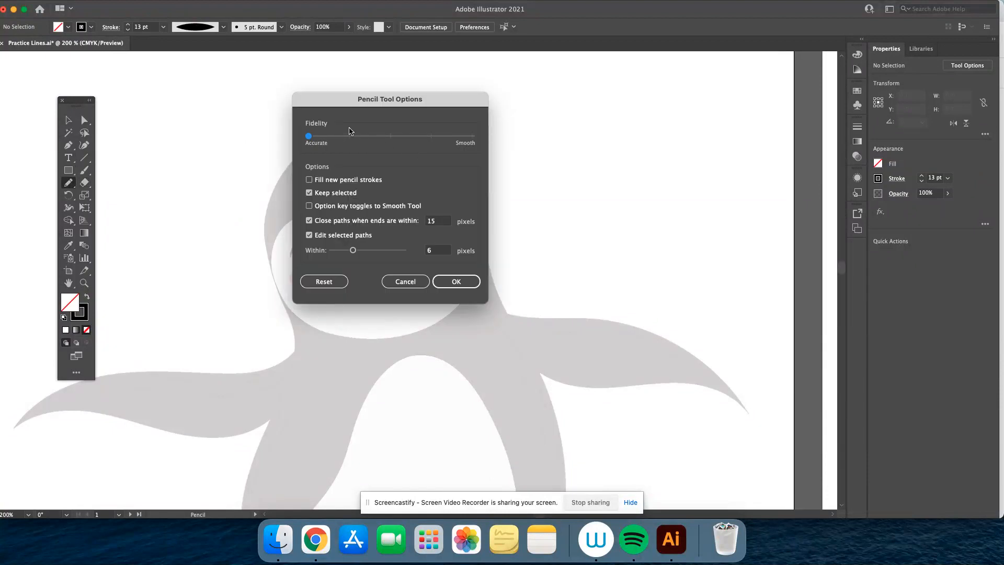
drag(309, 136, 475, 142)
click(434, 137)
click(432, 137)
click(471, 281)
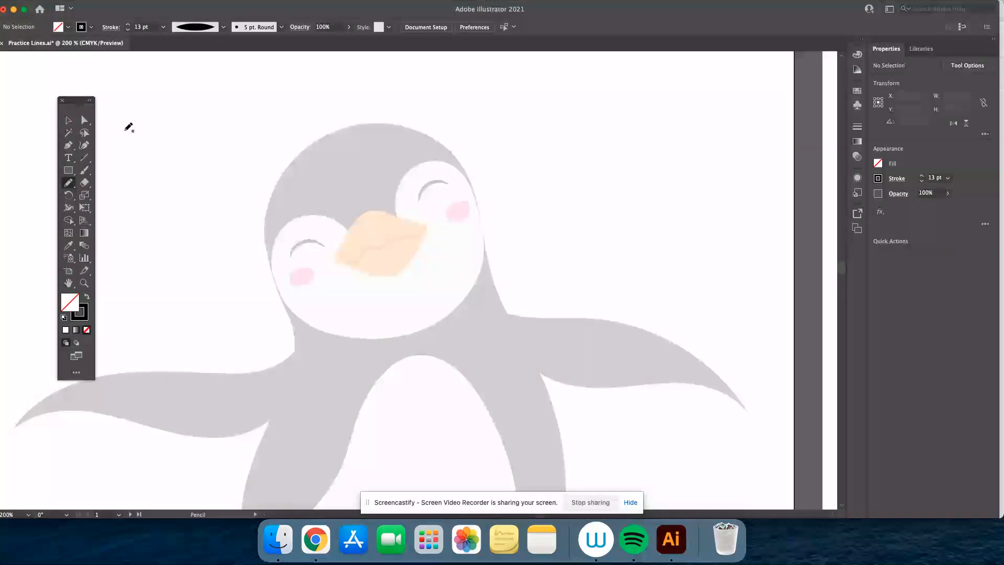
Step: Set the stroke weight for new pencil lines to 5 pt
click(127, 31)
click(127, 30)
click(127, 30)
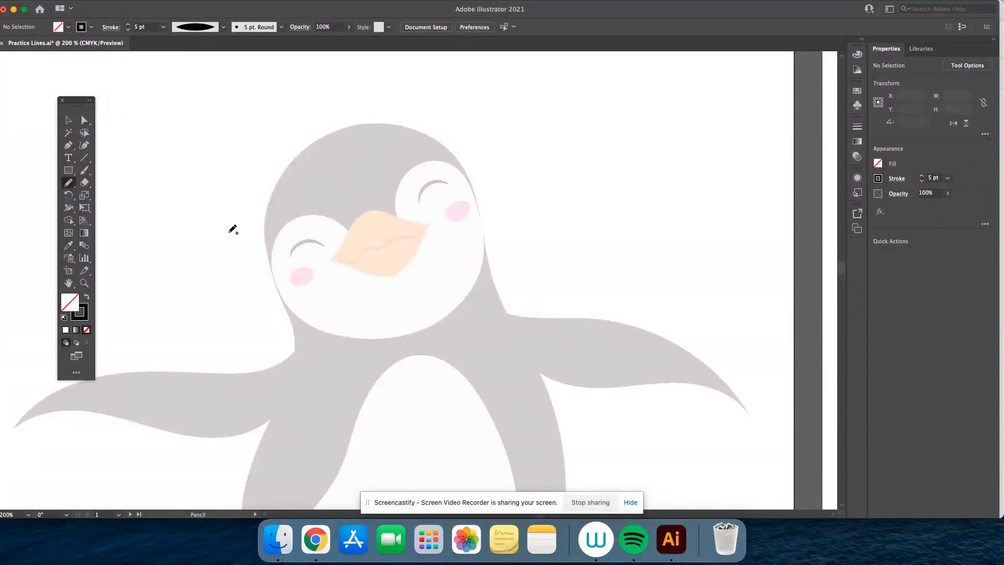
Step: Trace the penguin's head outline with the Pencil tool from the left side of the neck over the crown to the right shoulder
key(space)
mouse_move(316, 304)
mouse_down()
mouse_move(457, 163)
mouse_move(390, 197)
mouse_up()
mouse_move(364, 277)
mouse_down()
mouse_move(365, 248)
mouse_move(332, 158)
mouse_move(347, 104)
mouse_up()
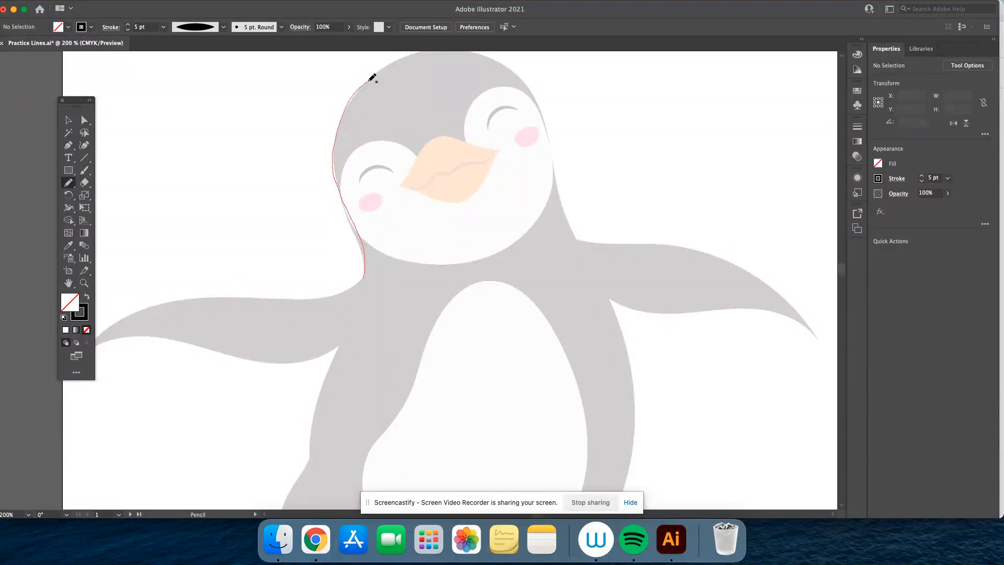
mouse_move(385, 68)
mouse_down()
mouse_move(451, 46)
mouse_move(503, 66)
mouse_up()
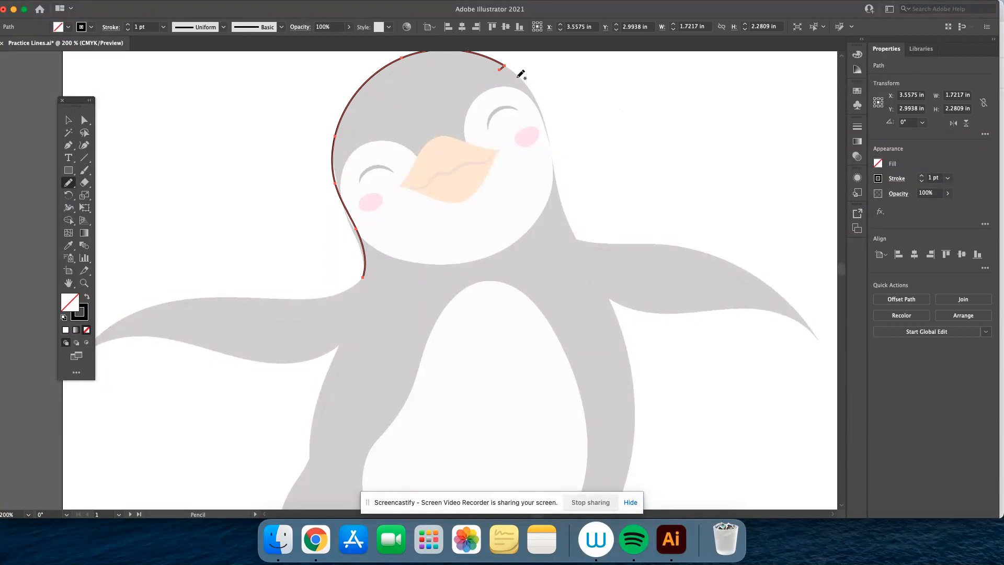
mouse_move(505, 67)
mouse_down()
mouse_move(550, 121)
mouse_move(560, 190)
mouse_move(582, 242)
mouse_up()
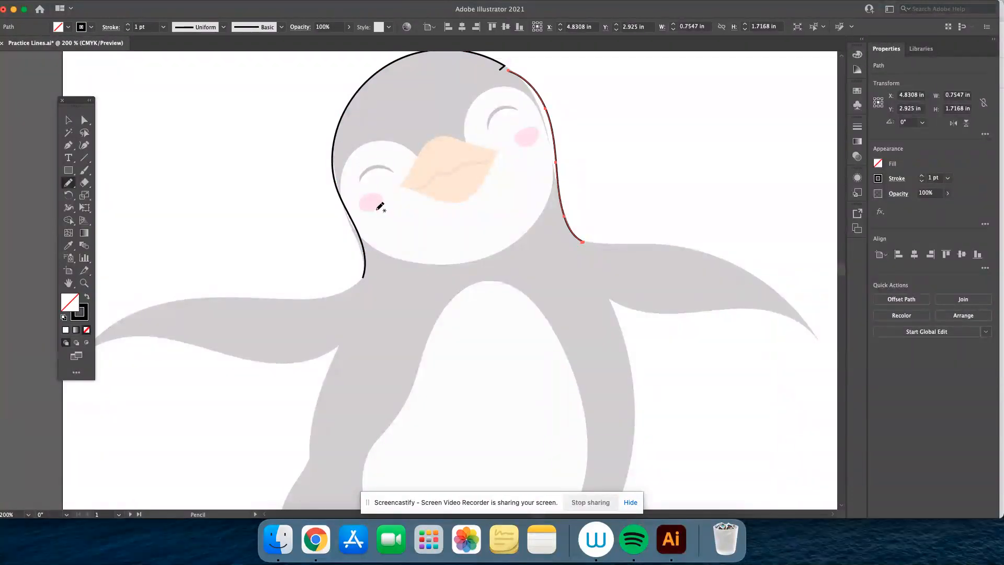
Step: Trace the left cheek, the left closed-eye line, the beak outline and the wavy mouth line with the Pencil tool
mouse_move(362, 196)
mouse_down()
mouse_move(377, 210)
mouse_move(361, 176)
mouse_move(383, 167)
mouse_move(406, 183)
mouse_move(445, 135)
mouse_move(505, 152)
mouse_up()
mouse_move(400, 187)
mouse_down()
mouse_move(460, 201)
mouse_move(484, 184)
mouse_move(499, 152)
mouse_up()
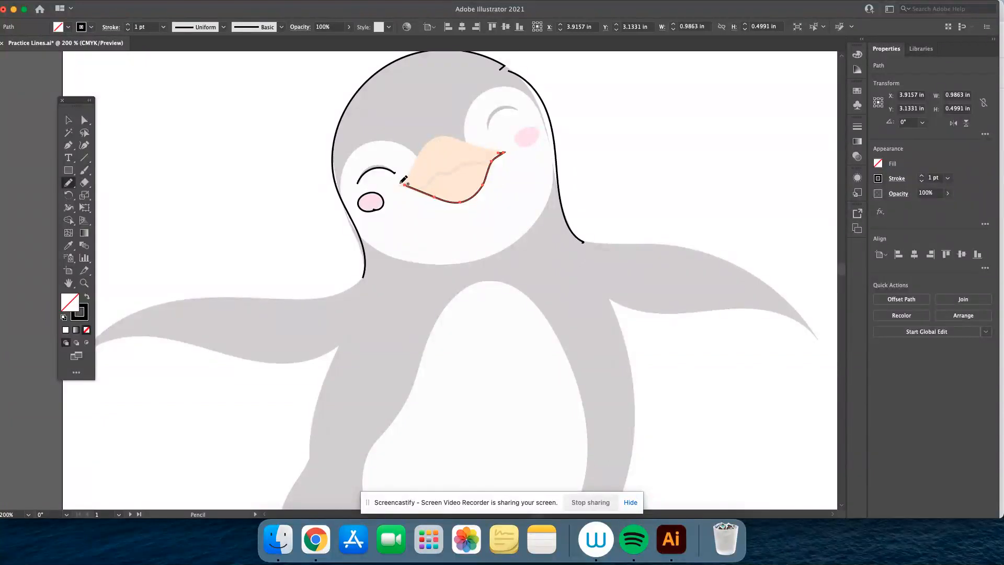
mouse_move(402, 181)
mouse_down()
mouse_move(424, 146)
mouse_move(457, 135)
mouse_move(503, 156)
mouse_up()
drag(420, 188, 489, 155)
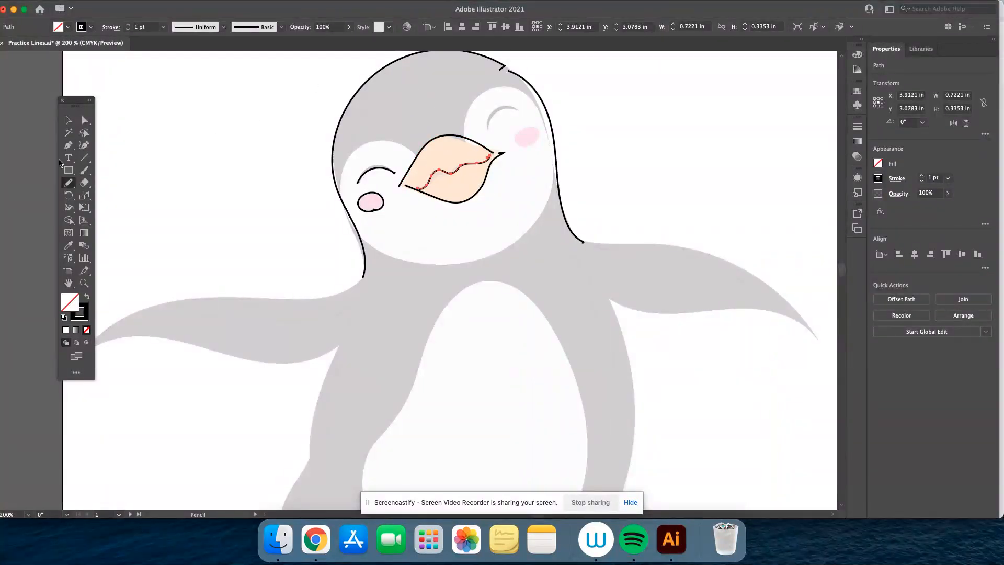
Step: Turn off closing of paths with nearby ends and keeping new strokes selected in the Pencil tool options
double_click(69, 183)
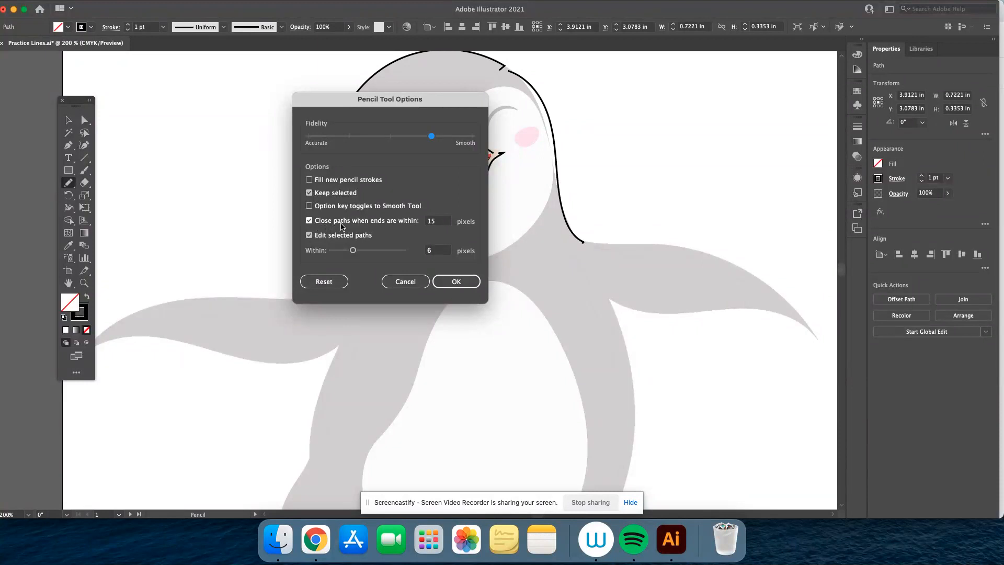
click(309, 221)
click(309, 193)
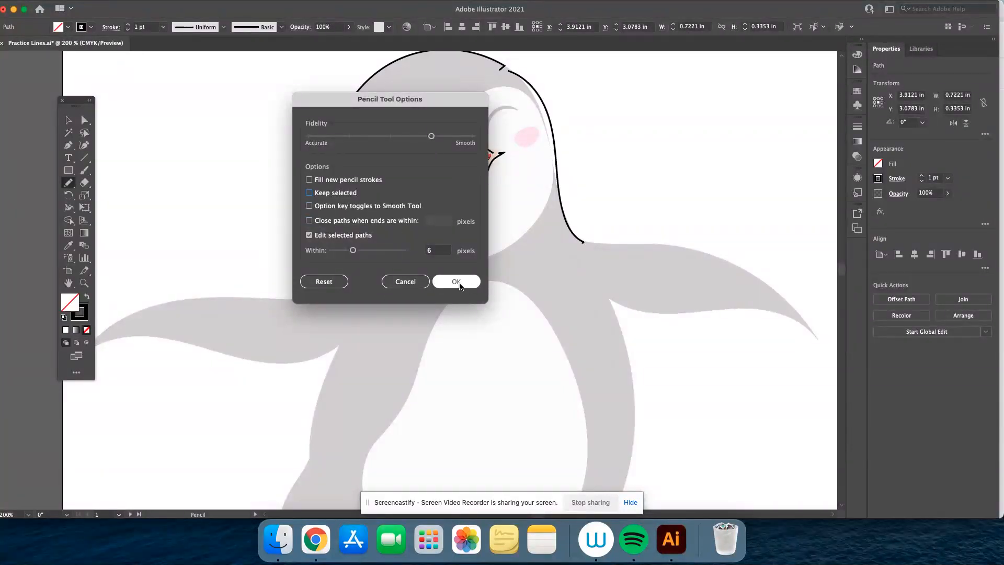
click(460, 282)
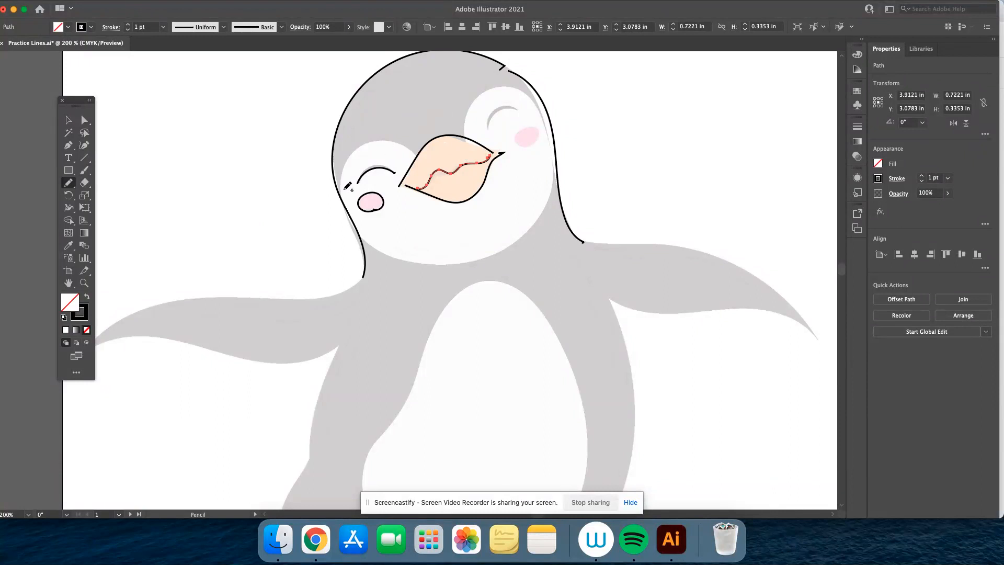
Step: Trace the white face's edges around both eyes and along the chin, and shift the chin curve onto the artwork's edge
mouse_move(342, 193)
mouse_down()
mouse_move(365, 142)
mouse_move(391, 136)
mouse_move(416, 153)
mouse_move(465, 127)
mouse_move(486, 91)
mouse_move(527, 96)
mouse_move(543, 137)
mouse_move(525, 84)
mouse_up()
mouse_move(371, 242)
mouse_down()
mouse_move(432, 259)
mouse_move(479, 253)
mouse_move(529, 219)
mouse_move(548, 166)
mouse_up()
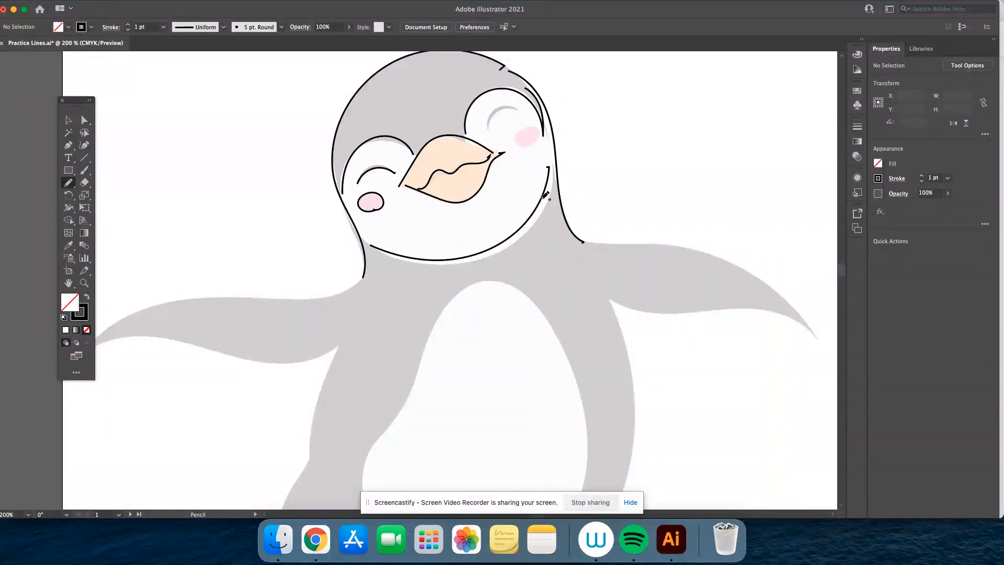
click(69, 122)
drag(485, 254, 490, 256)
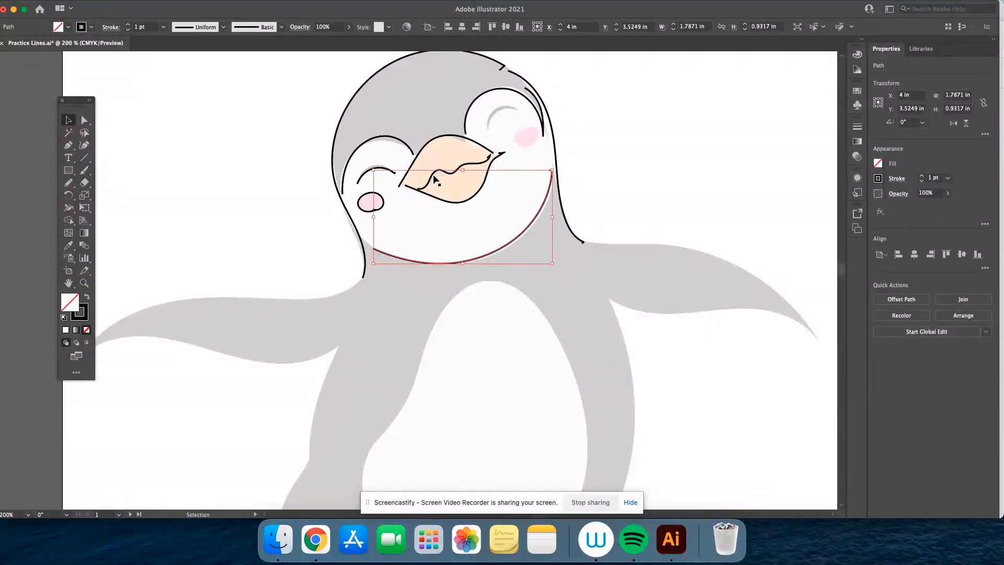
click(287, 196)
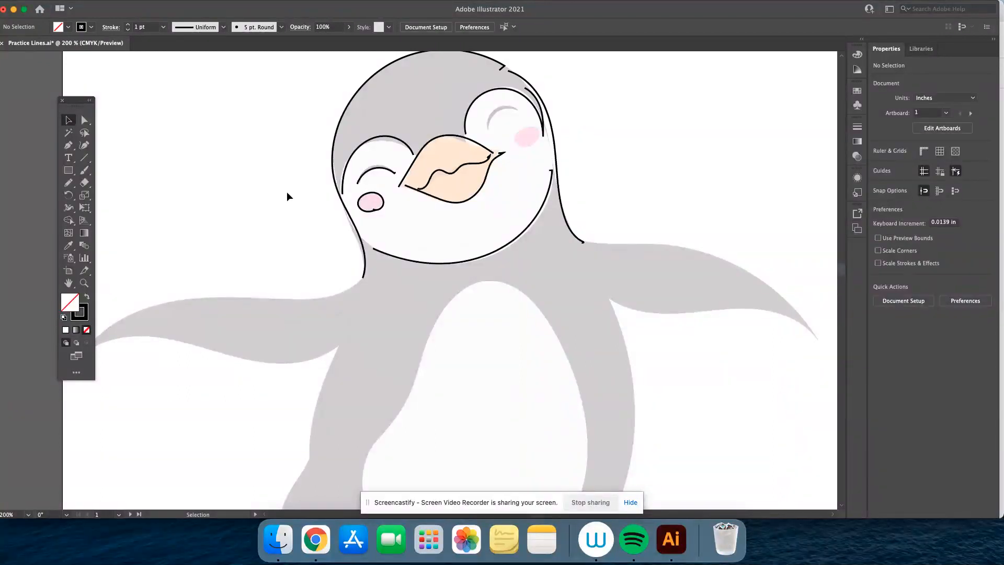
Step: Set the head outline's stroke weight to 4 pt and apply the double-bulge width profile with a narrow middle
click(332, 157)
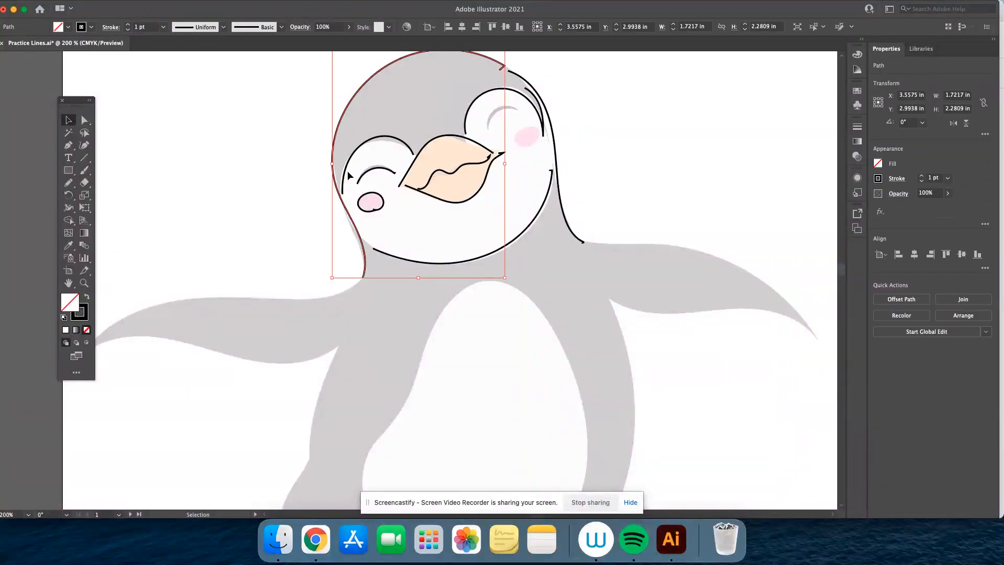
scroll(532, 282, up, 5)
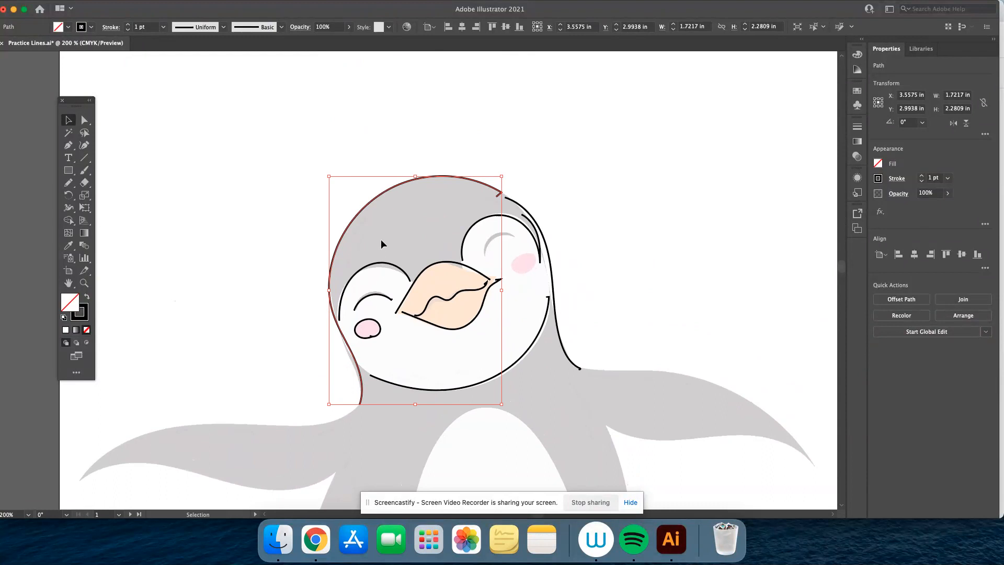
drag(337, 225, 238, 172)
key(super+z)
click(127, 24)
click(127, 25)
click(127, 24)
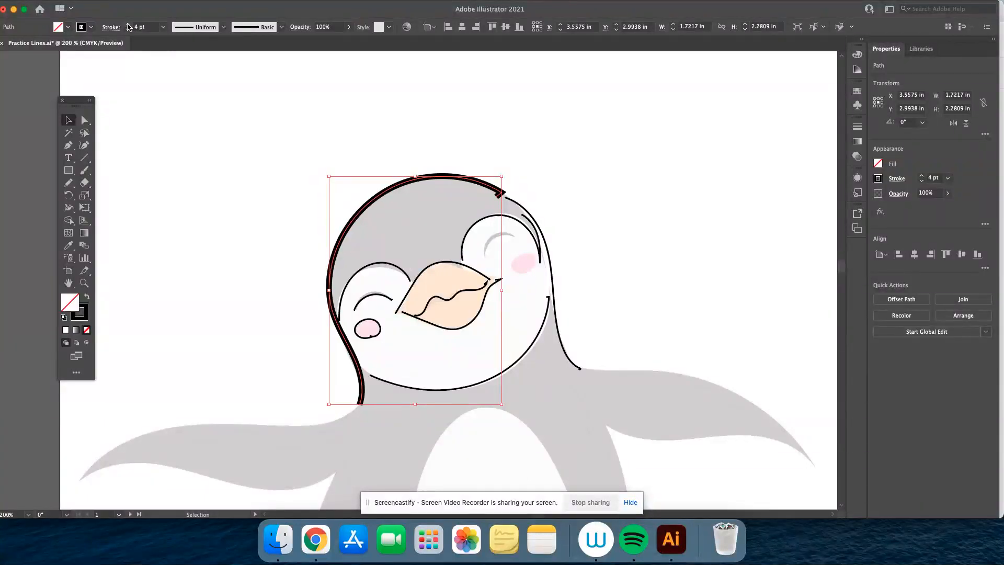
click(223, 29)
click(208, 77)
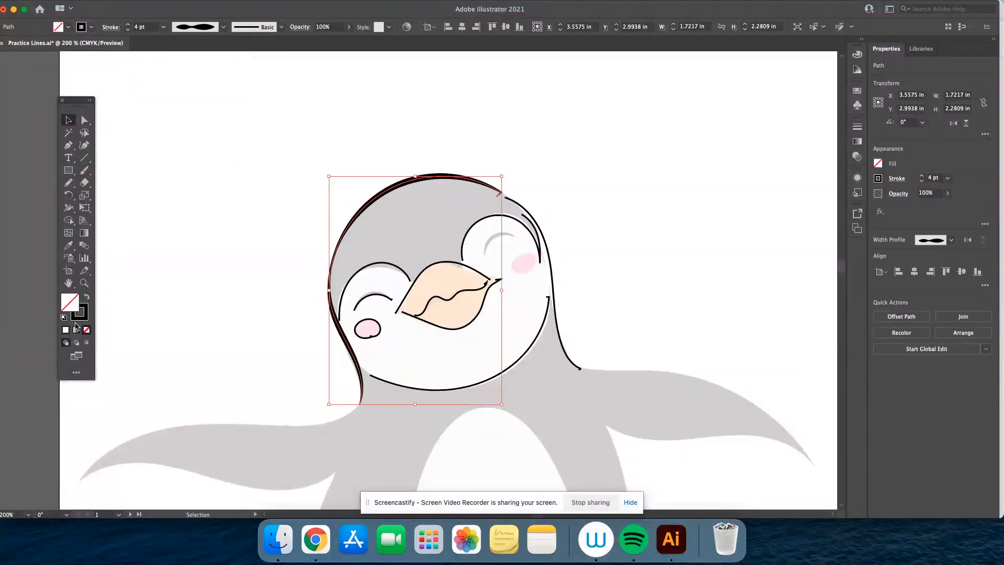
click(126, 324)
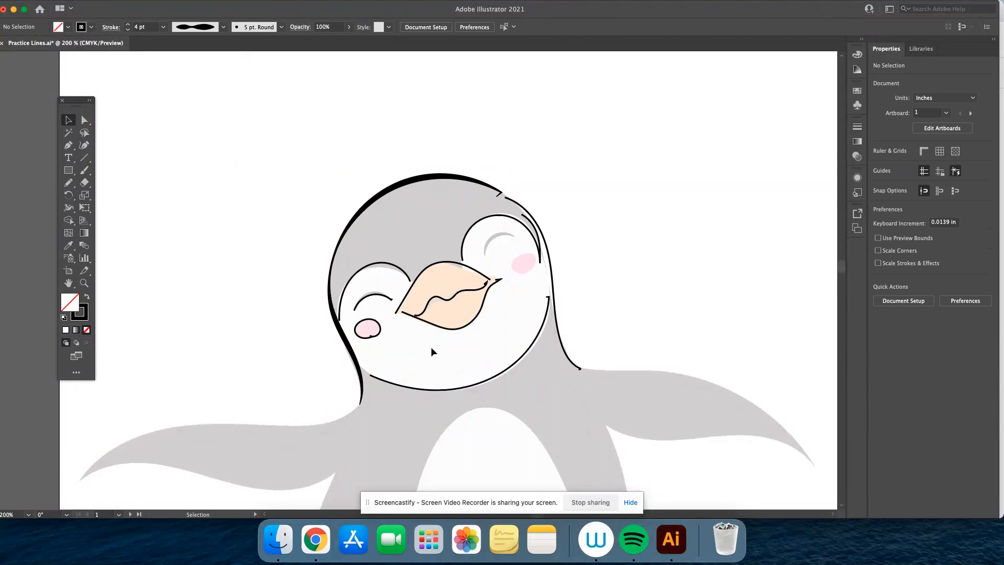
Step: Set the chin curve's stroke weight to 4 pt and apply the lens-shaped width profile that tapers at both ends
click(402, 385)
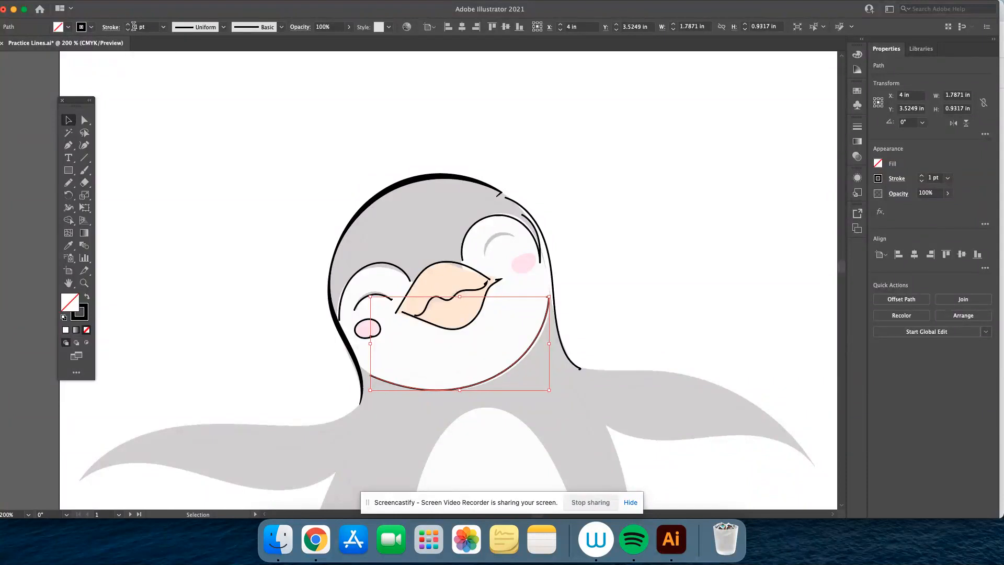
click(127, 24)
click(127, 25)
click(127, 24)
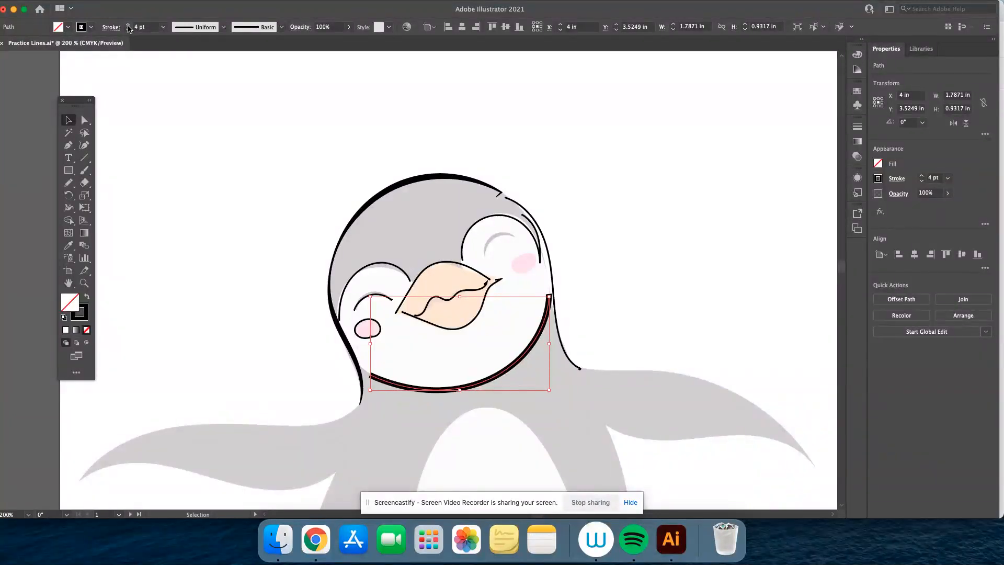
click(221, 27)
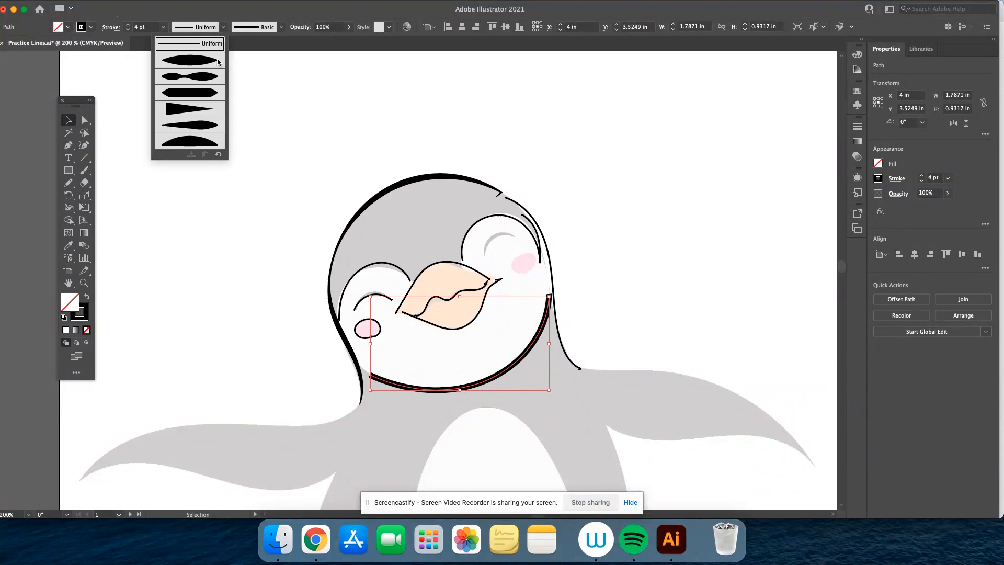
click(215, 60)
click(244, 140)
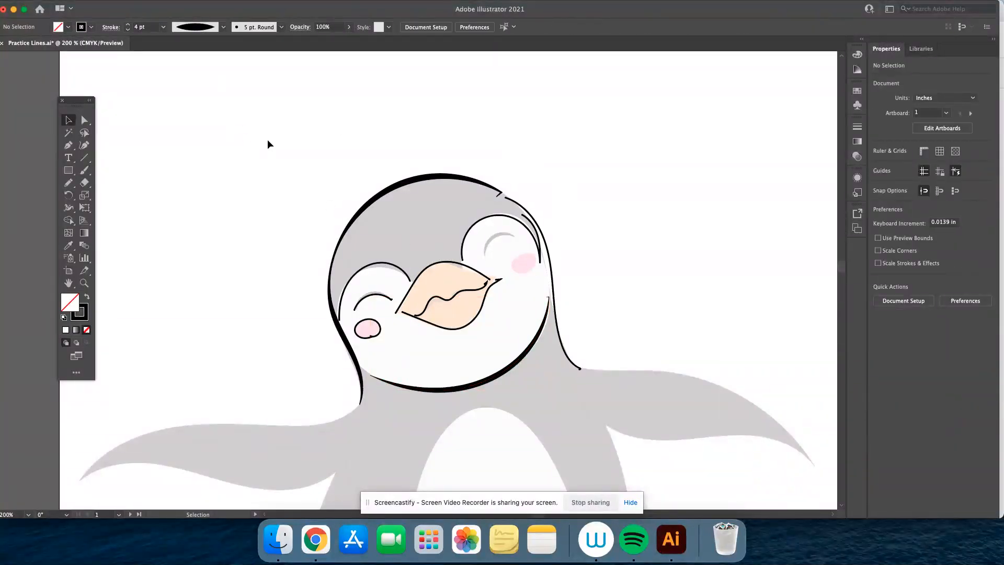
Step: Resize and move the arc over the left eye so that it spans from the head outline to the beak
click(407, 270)
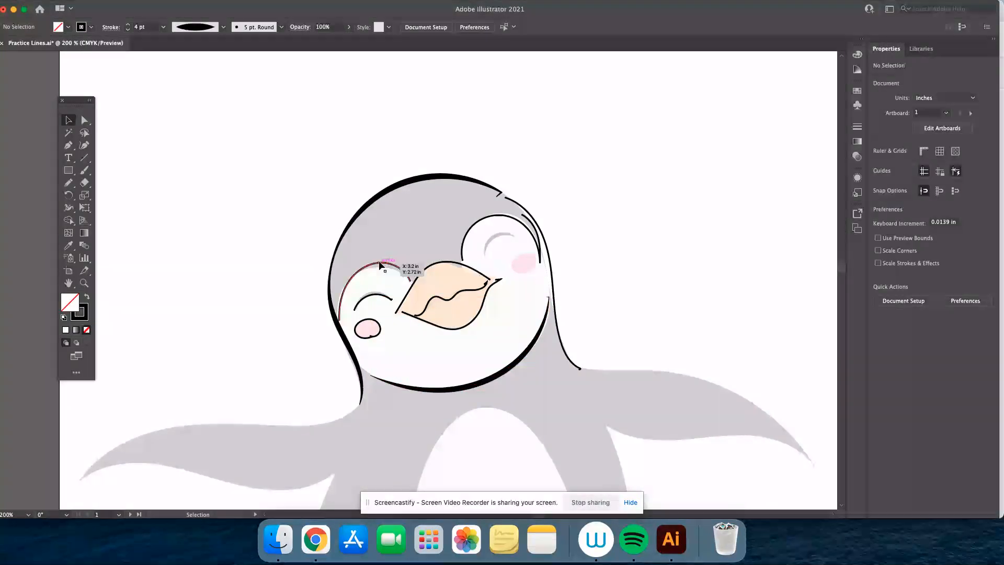
key(a)
key(super+equal)
key(super+equal)
key(super+equal)
key(super+equal)
key(v)
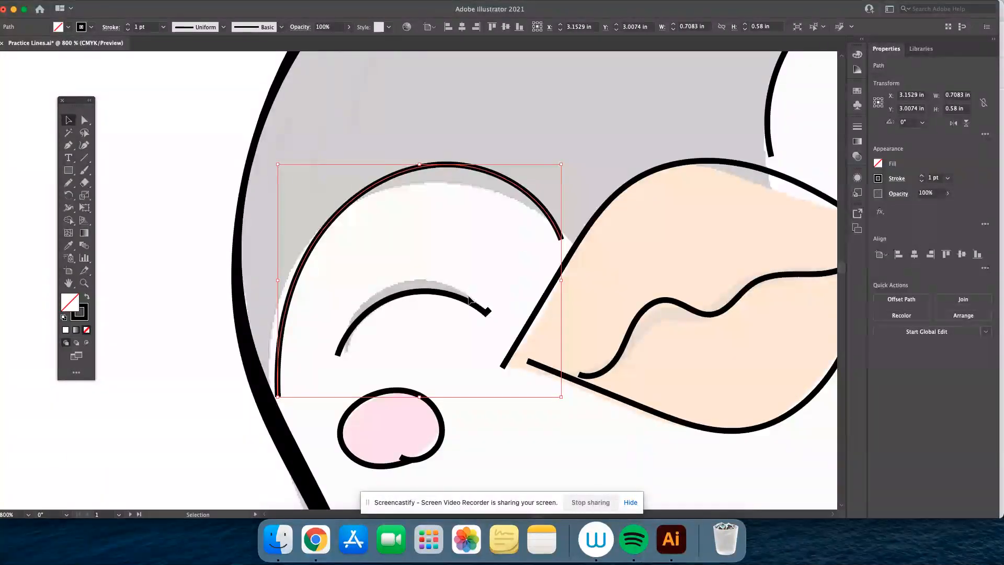
drag(562, 400, 572, 418)
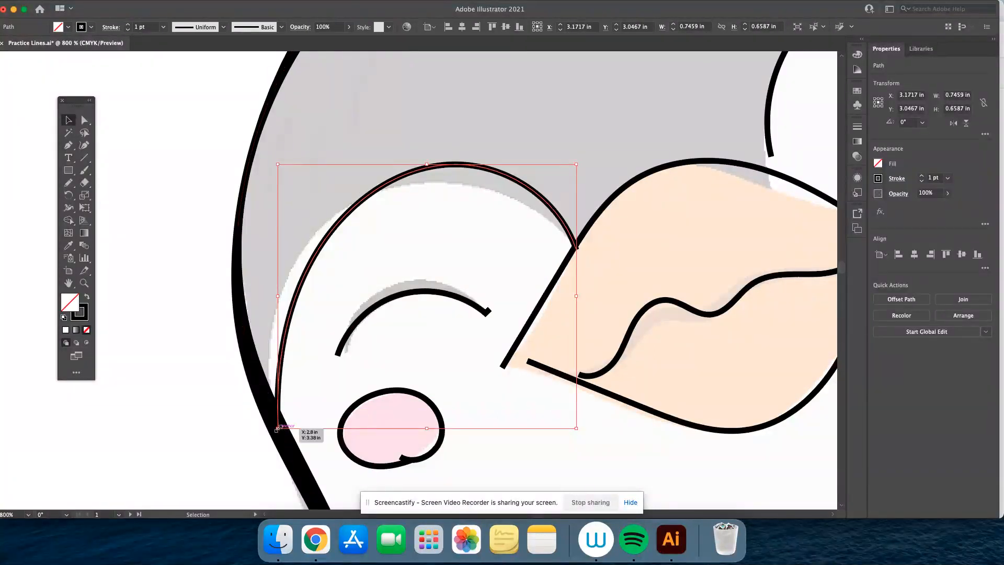
drag(271, 376, 270, 366)
drag(417, 156, 417, 176)
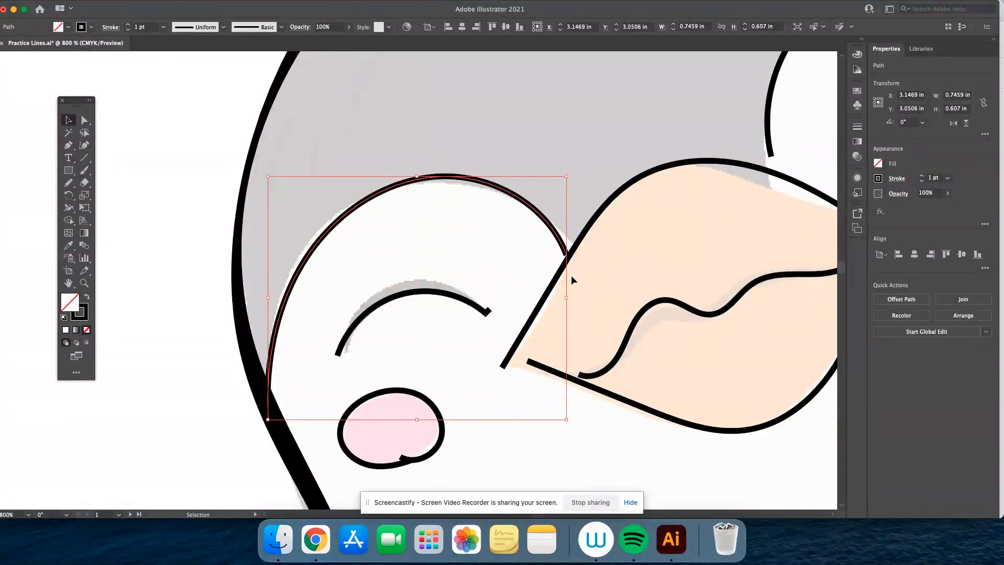
click(573, 428)
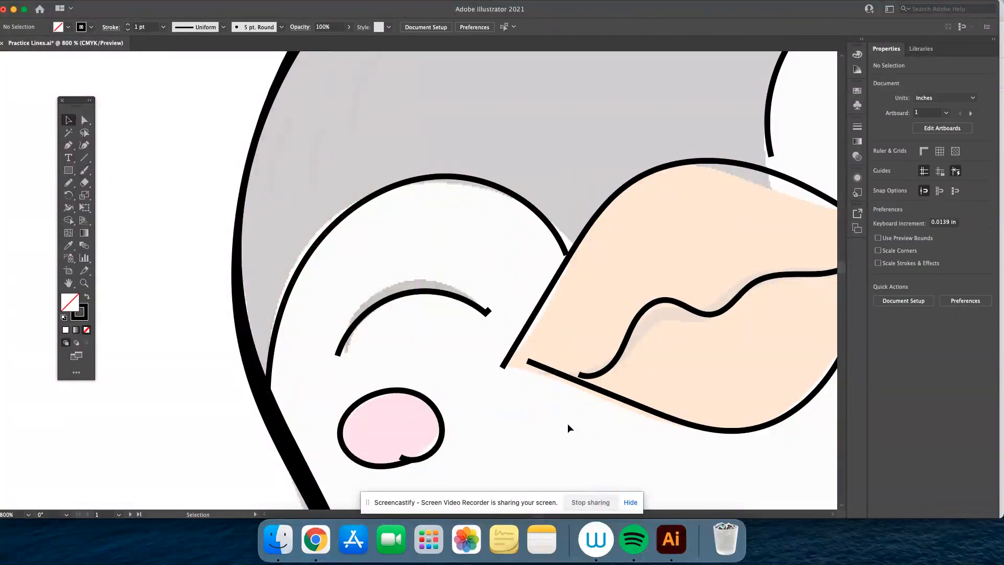
Step: Rotate the arc over the left eye by about 4°, flatten it slightly and reposition it along the white patch's edge
click(487, 312)
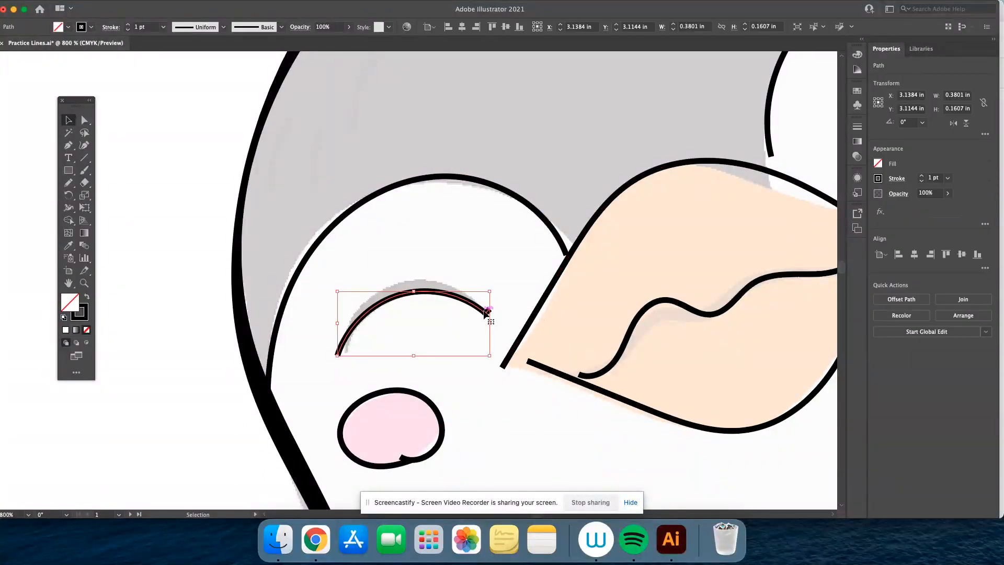
click(546, 231)
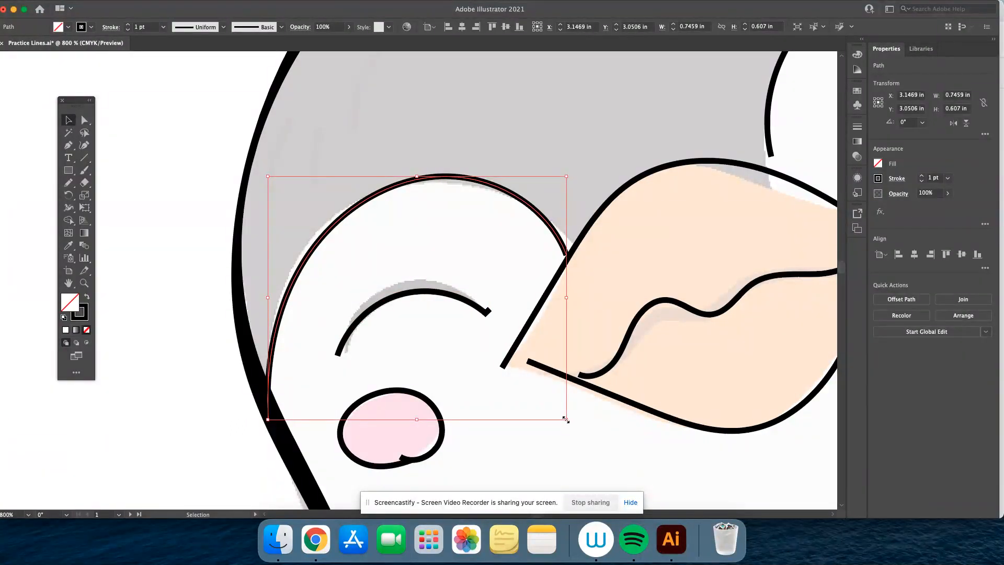
drag(566, 424, 585, 409)
drag(566, 293, 590, 290)
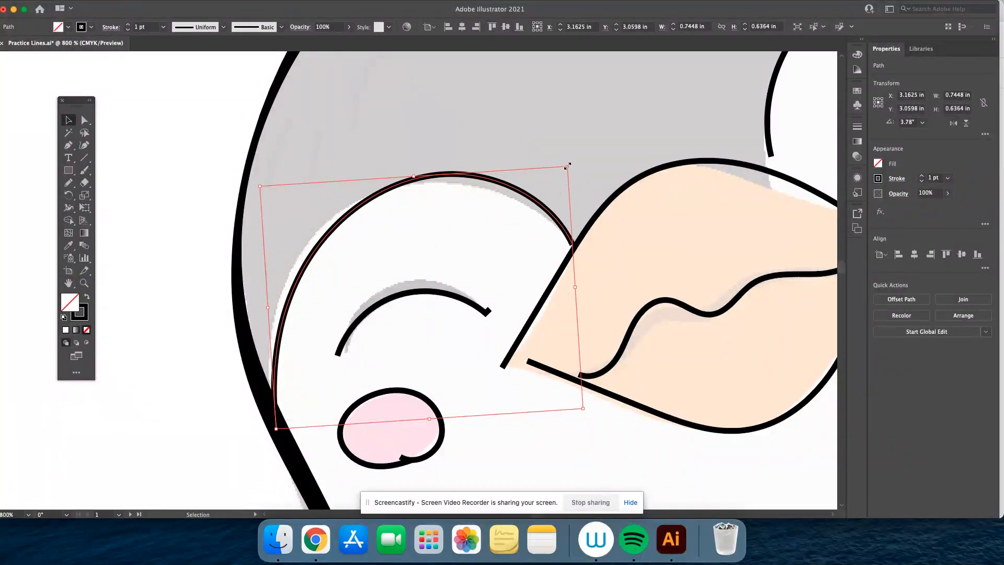
drag(569, 165, 570, 177)
drag(317, 264, 310, 258)
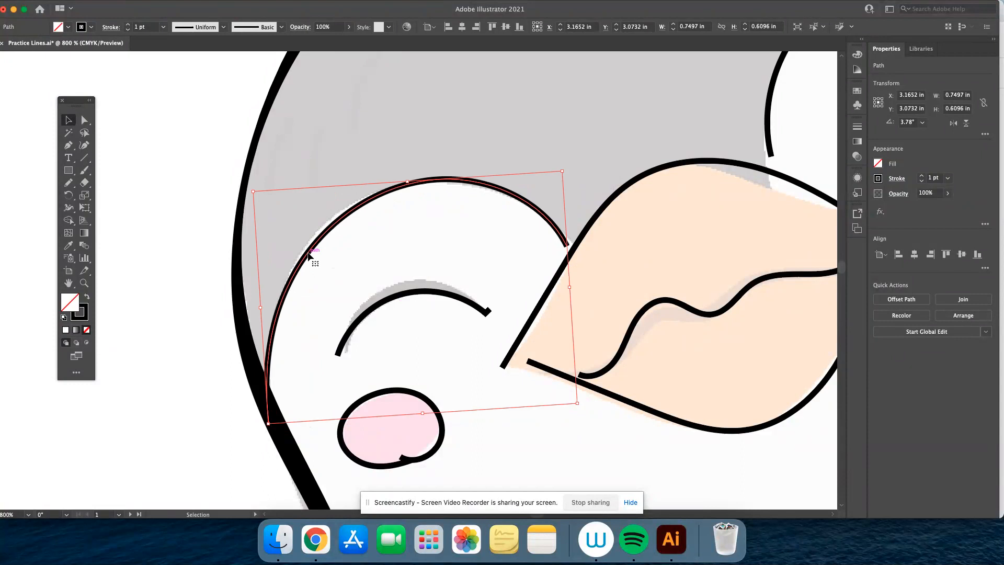
Step: Set the arc over the left eye to a 2 pt stroke with the lens-shaped width profile
click(128, 24)
click(223, 29)
click(203, 59)
click(643, 464)
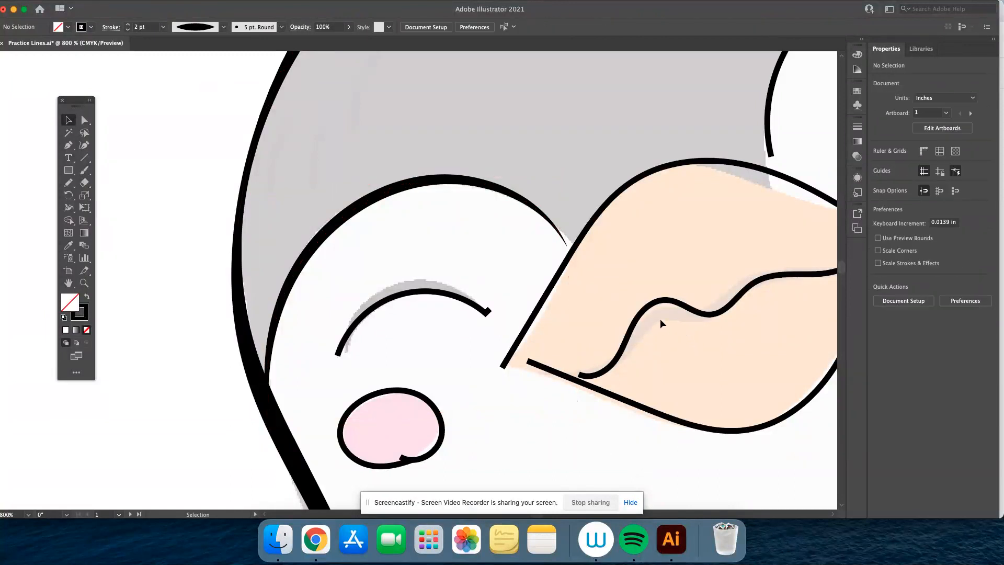
Step: Select the left closed-eye line and display its full stroke options, including cap, corner, dash and profile settings
key(super+equal)
key(super+equal)
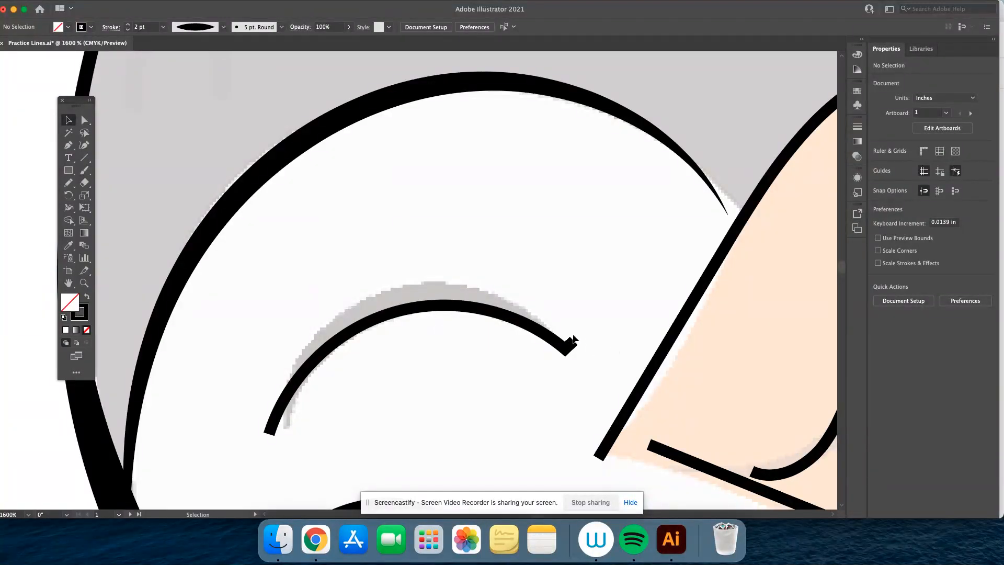
key(super+equal)
key(super+equal)
drag(705, 388, 529, 234)
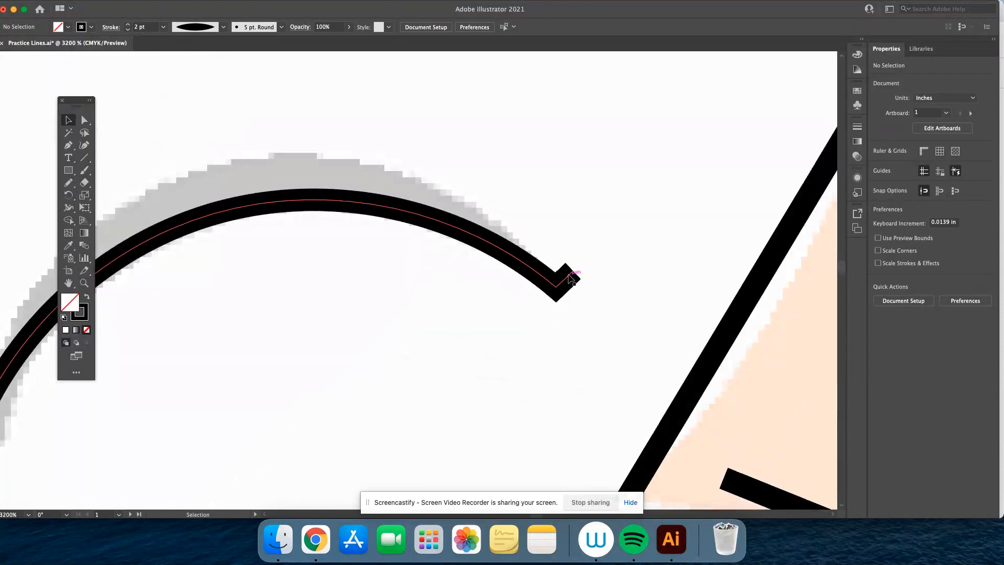
click(572, 282)
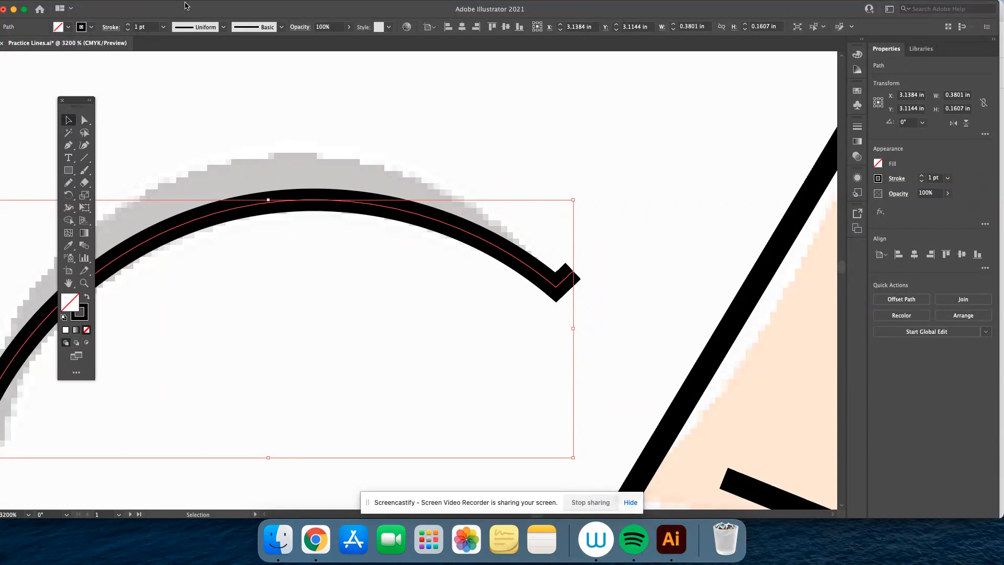
click(276, 6)
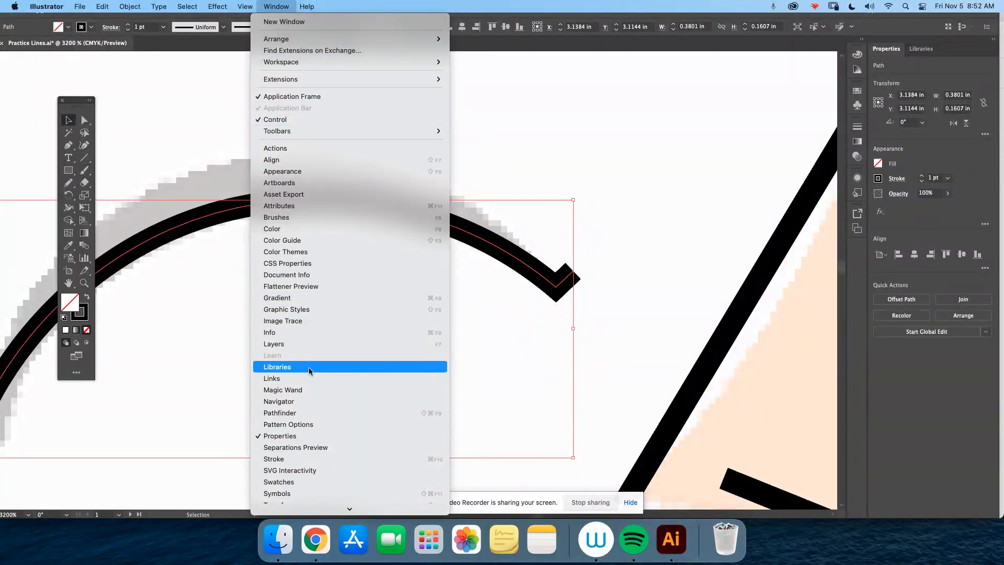
mouse_move(325, 511)
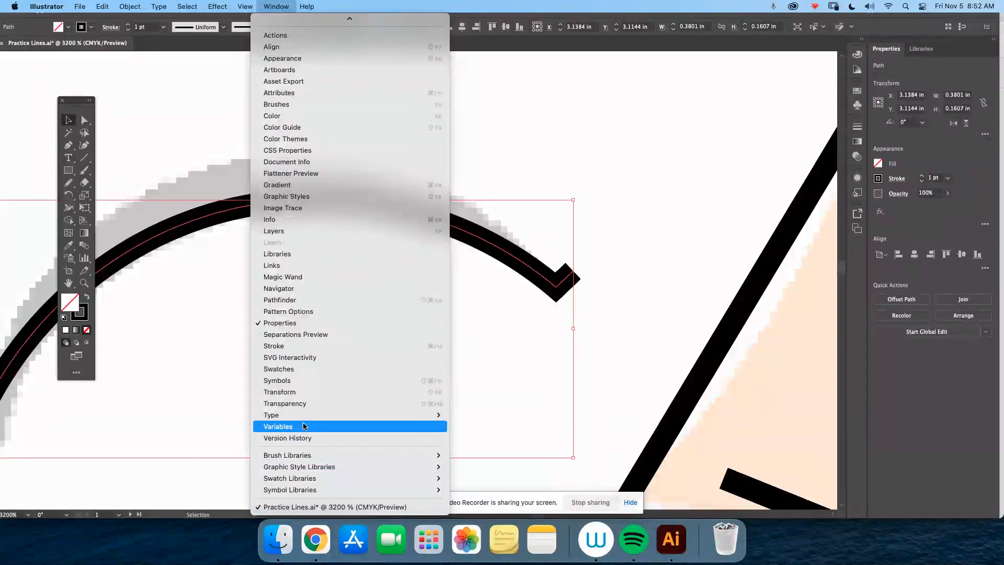
click(335, 347)
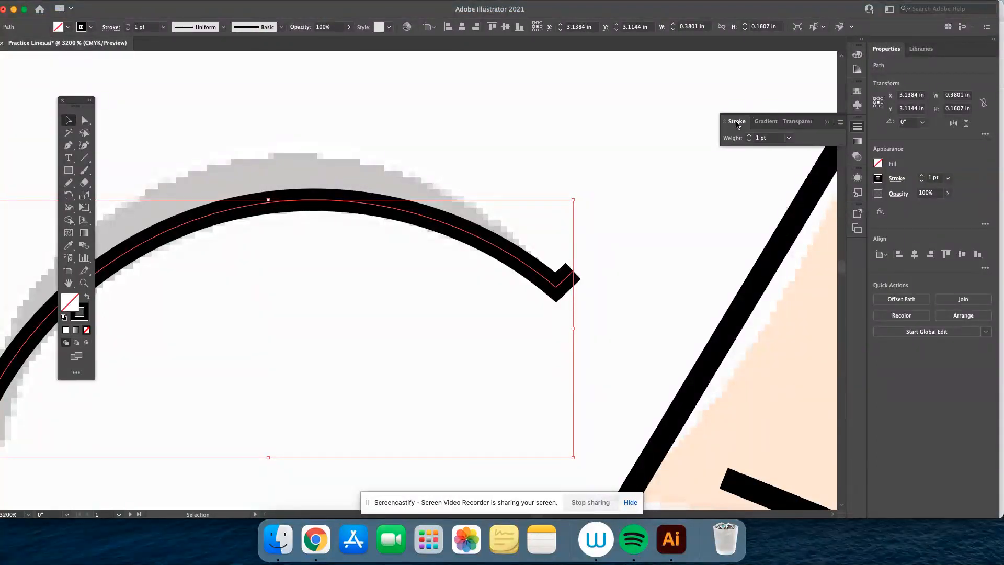
click(840, 123)
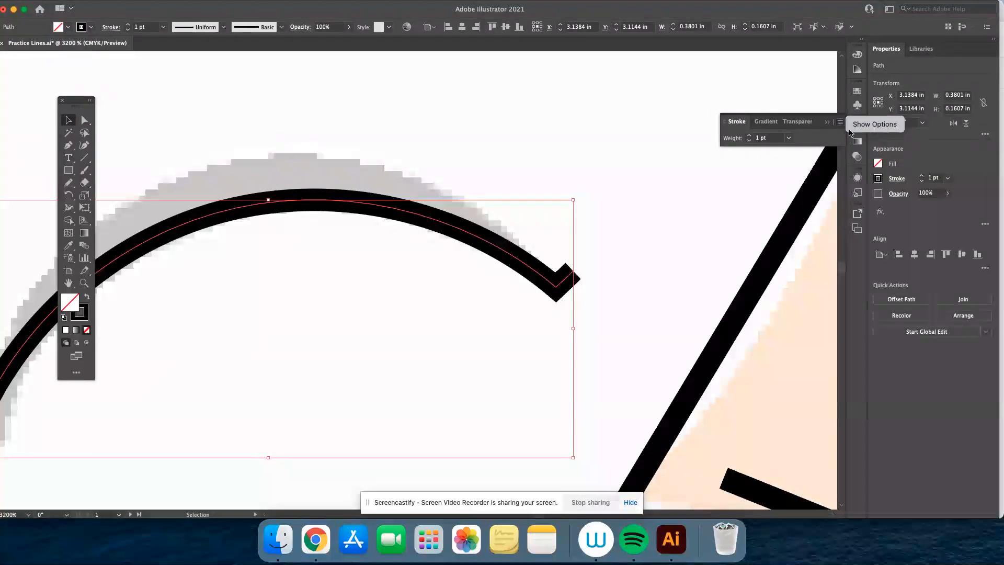
click(872, 126)
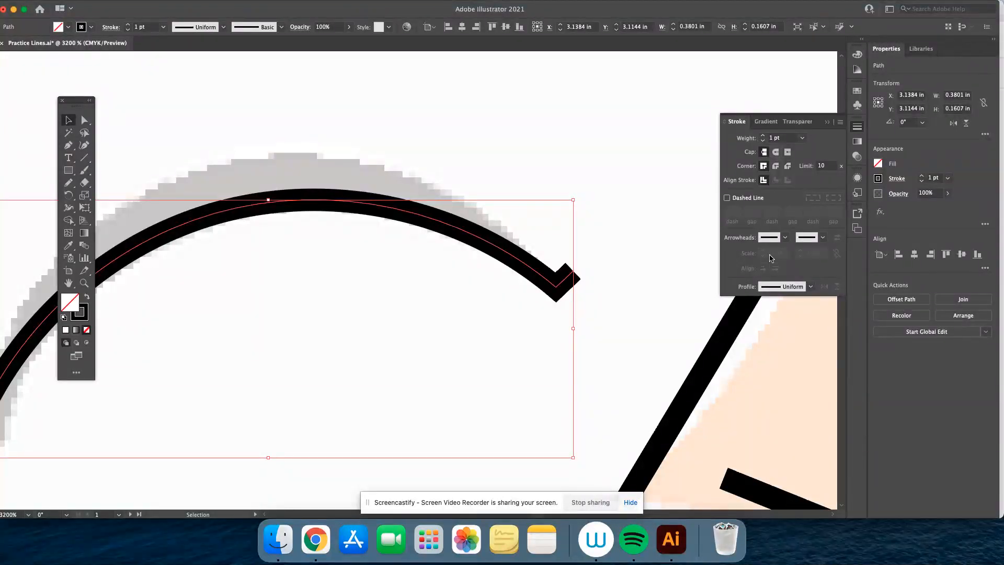
Step: Give the left closed-eye line a round cap and a round join, keeping its weight at 1 pt
click(762, 135)
click(762, 135)
click(763, 141)
click(763, 141)
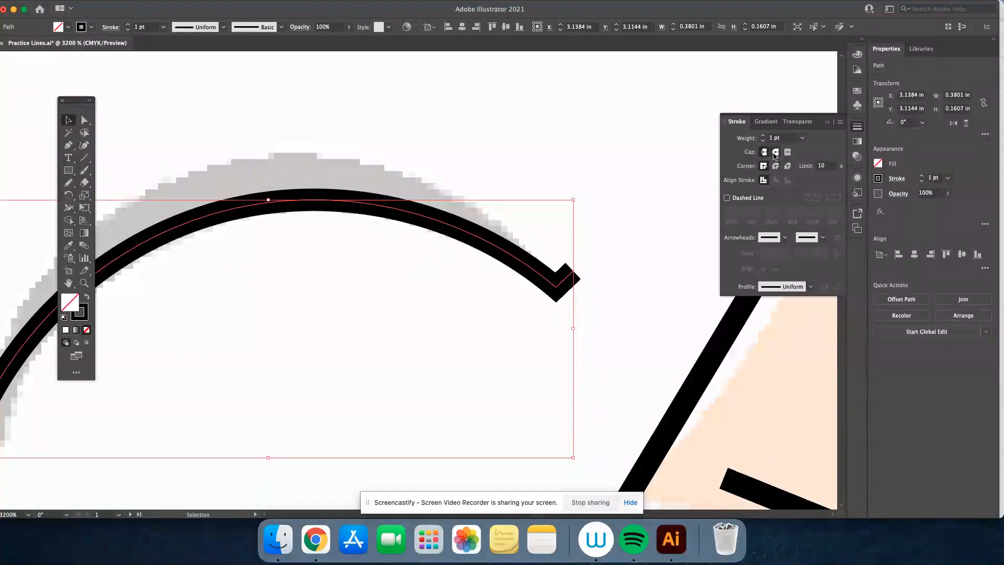
click(778, 151)
click(777, 167)
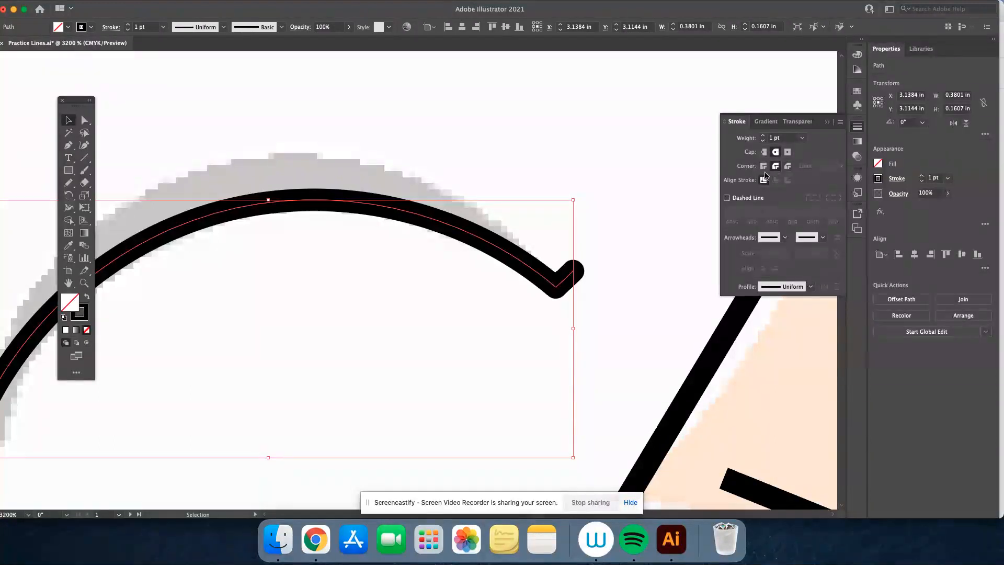
click(785, 238)
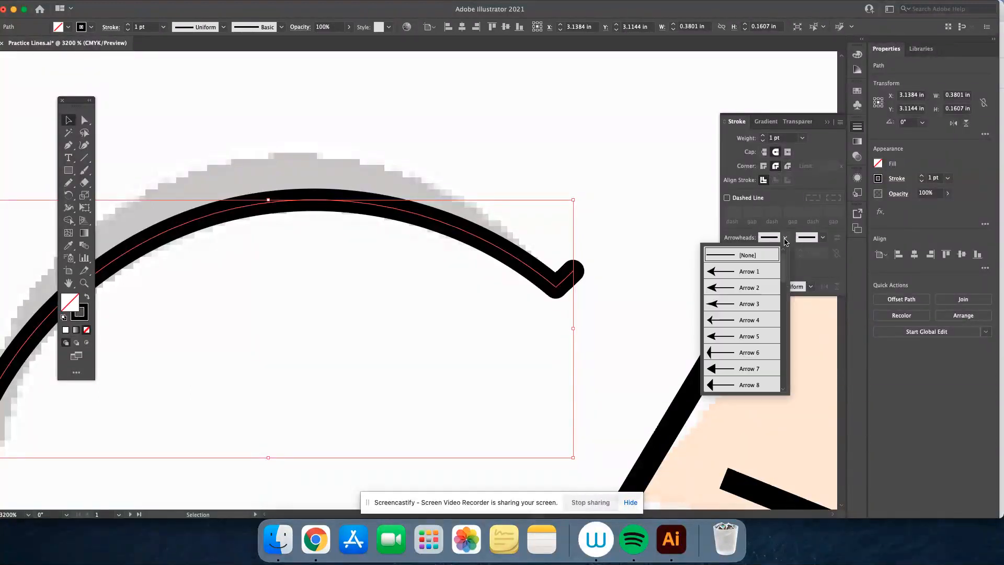
click(824, 239)
click(824, 239)
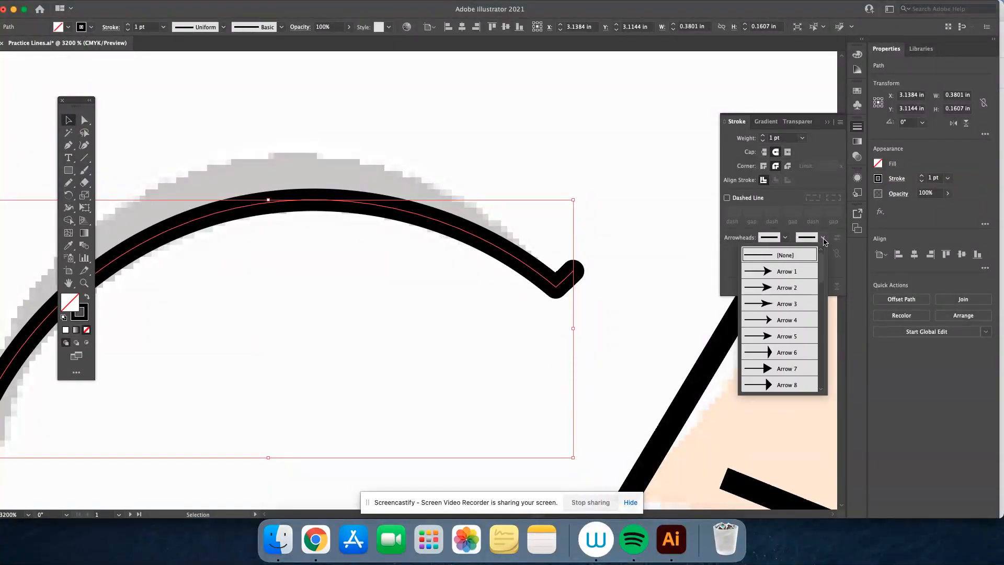
click(822, 241)
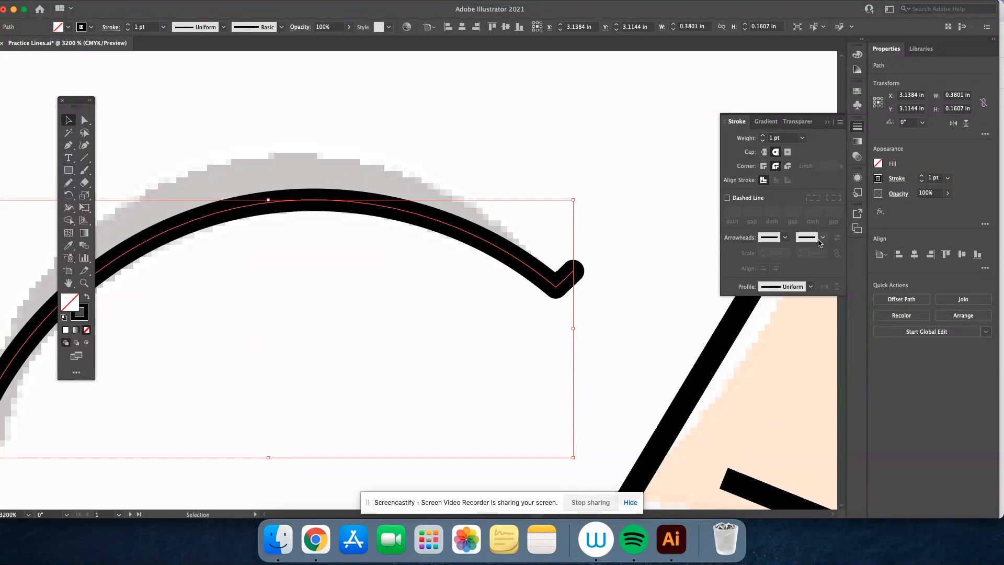
Step: Apply the double-bulge width profile to the left closed-eye line and deselect it
click(810, 287)
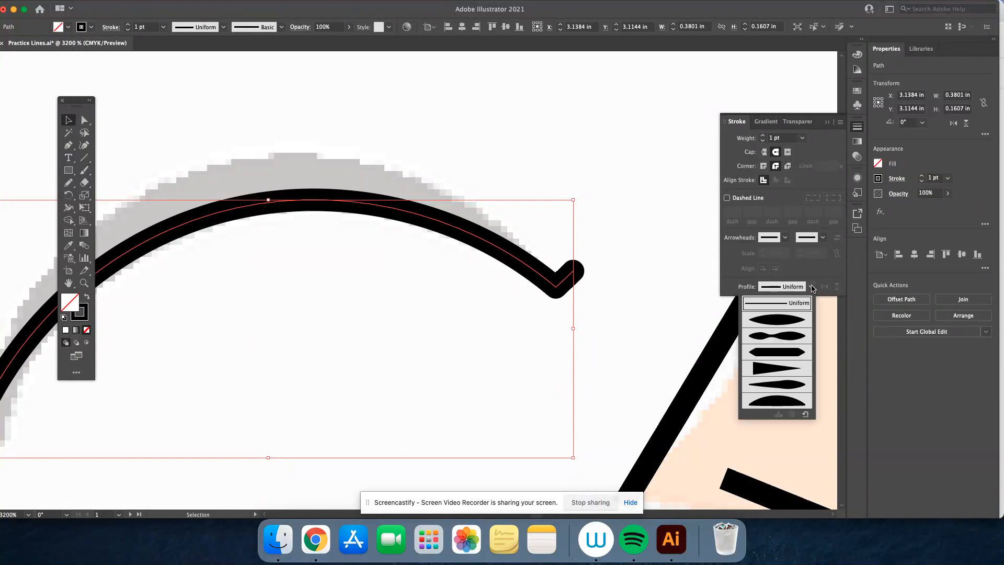
click(779, 336)
click(667, 309)
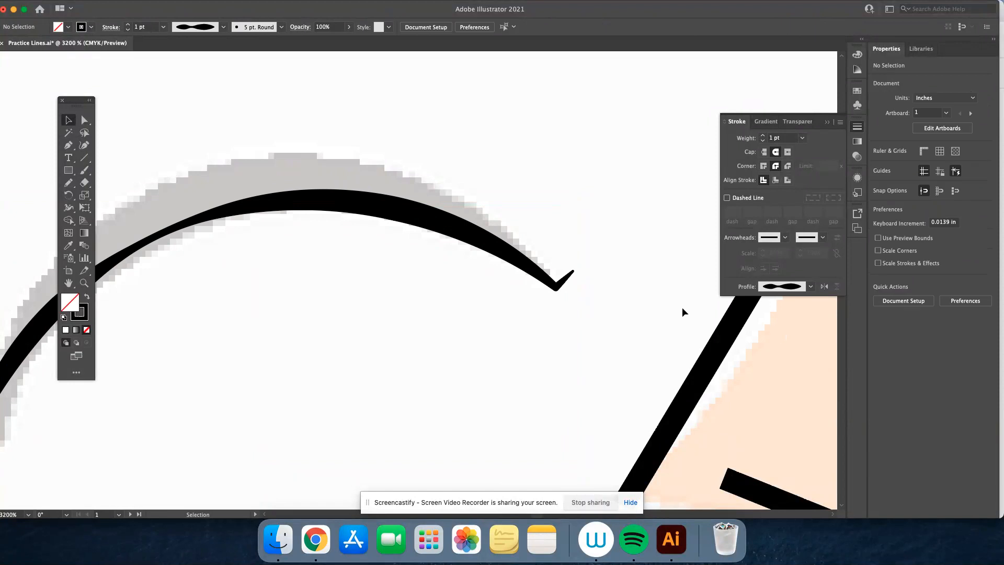
Step: Delete the stray end anchor point that forms the small hook at the beak-side end of the left closed-eye line
click(569, 280)
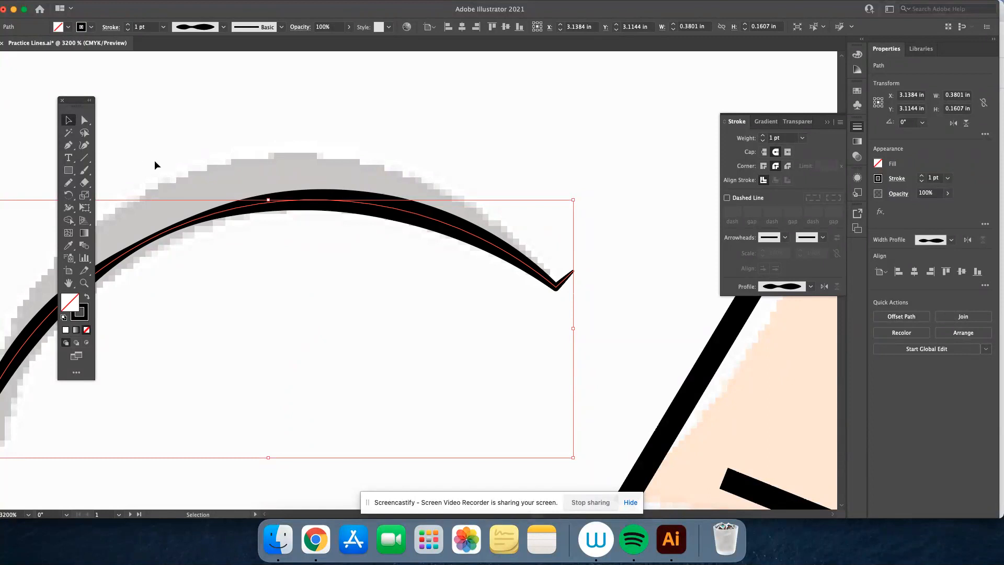
click(85, 121)
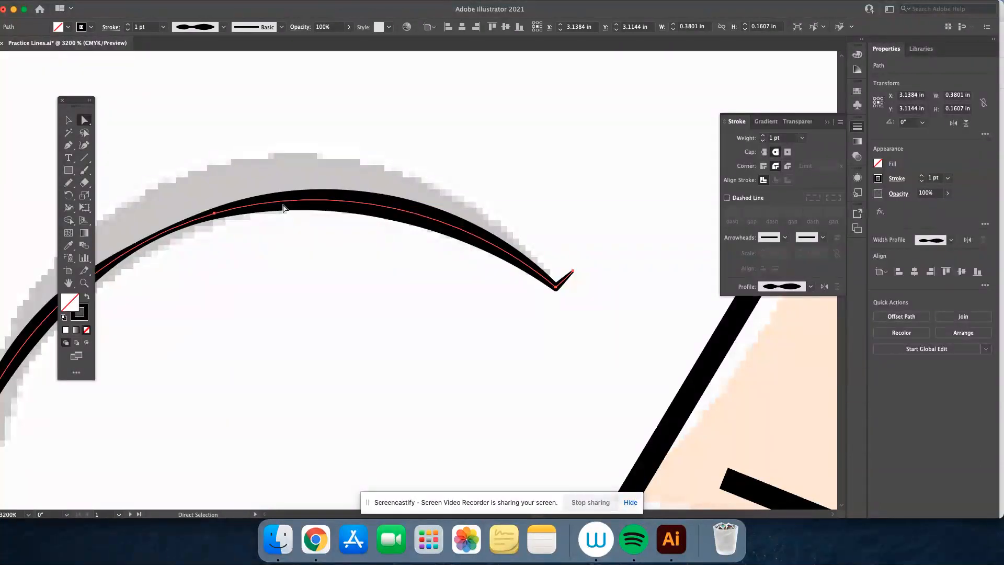
key(super+plus)
key(super+plus)
key(space)
drag(603, 288, 305, 309)
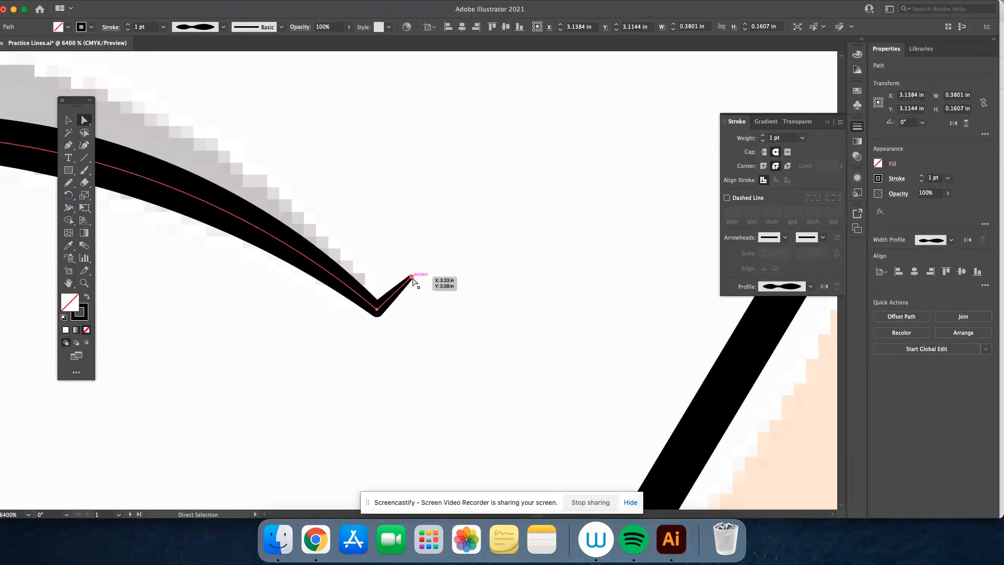
click(411, 277)
key(p)
click(67, 148)
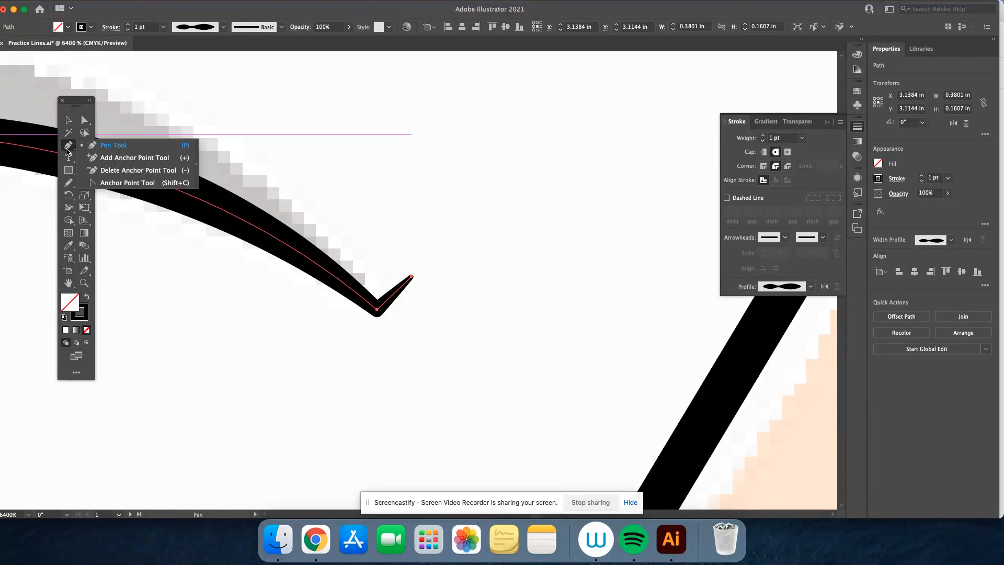
click(115, 171)
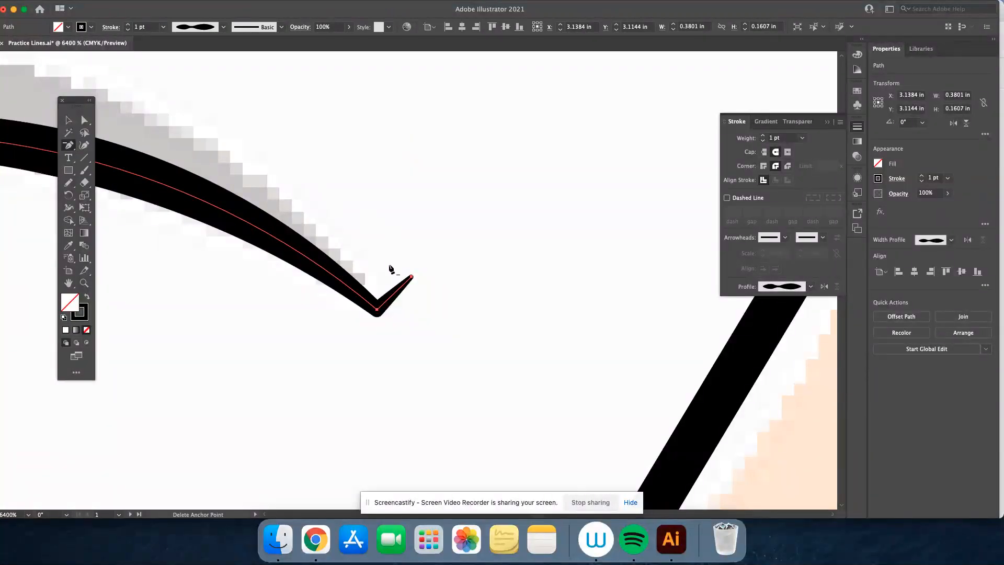
click(411, 277)
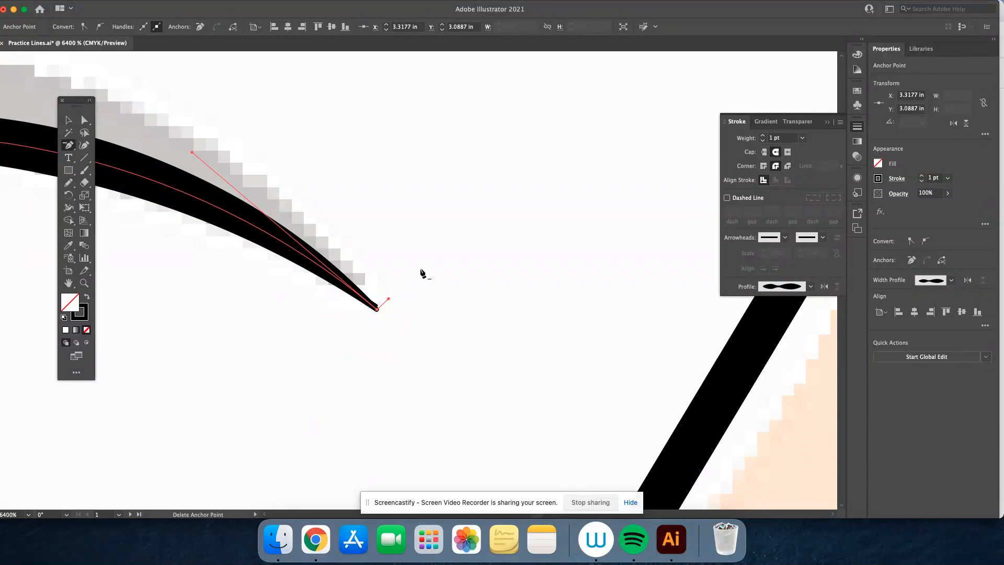
scroll(423, 273, up, 3)
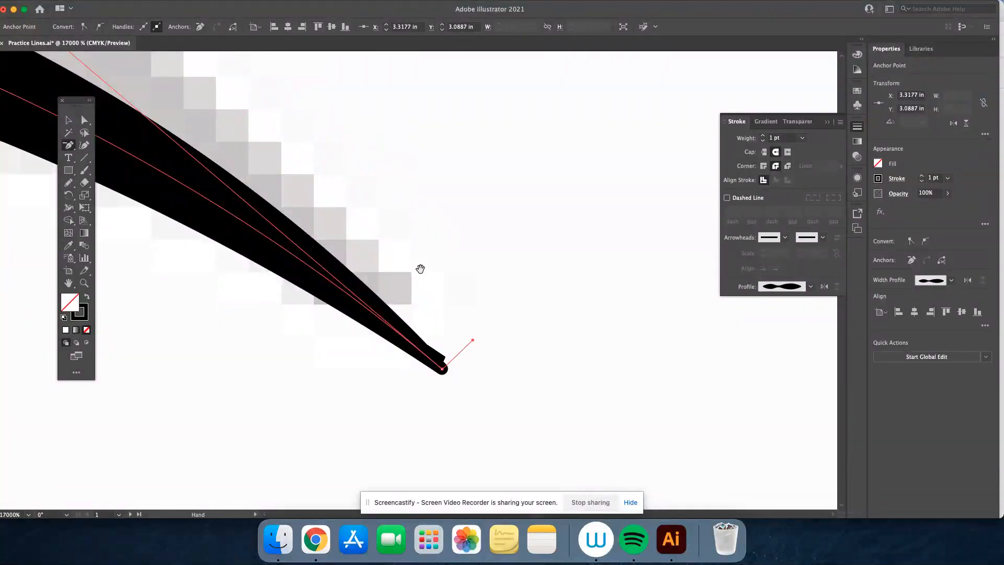
scroll(421, 269, left, 5)
scroll(590, 330, down, 10)
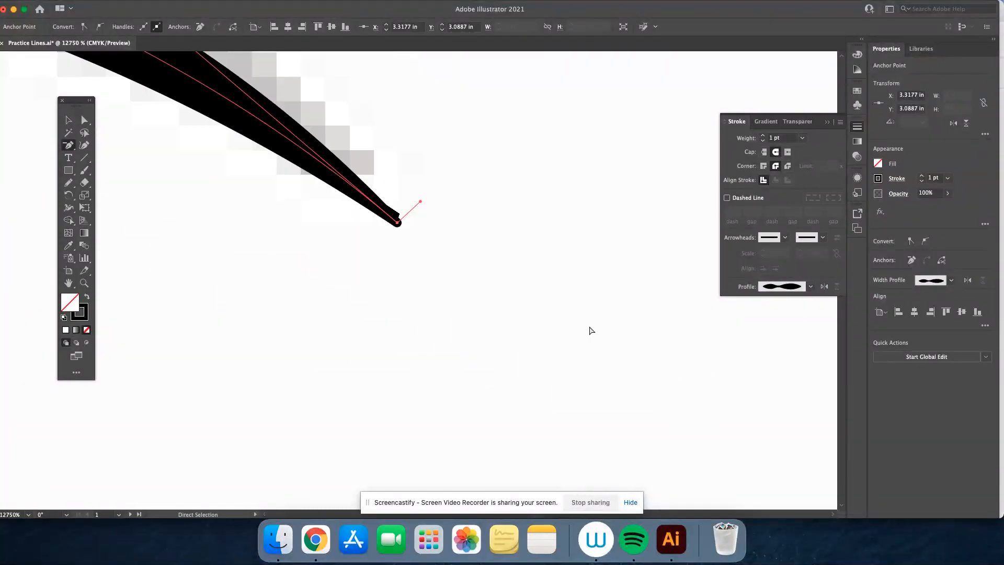
key(minus)
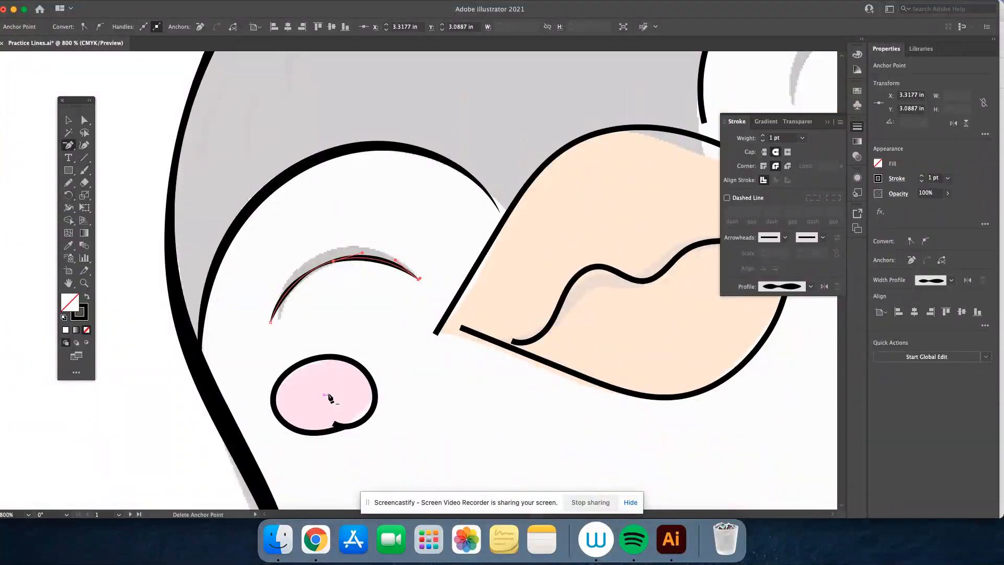
Step: Review the Pencil tool's fidelity and path-editing options
key(n)
double_click(70, 184)
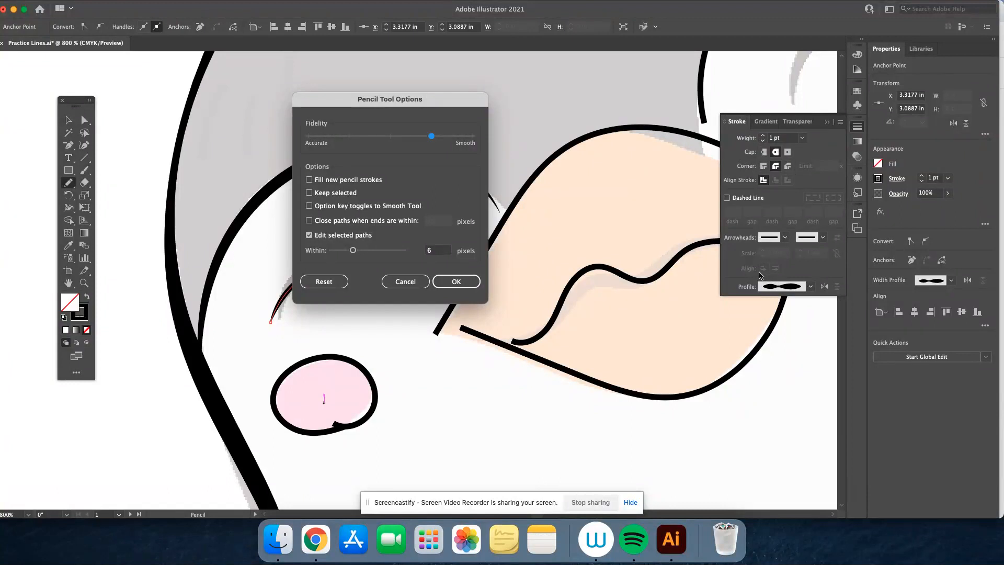
click(405, 282)
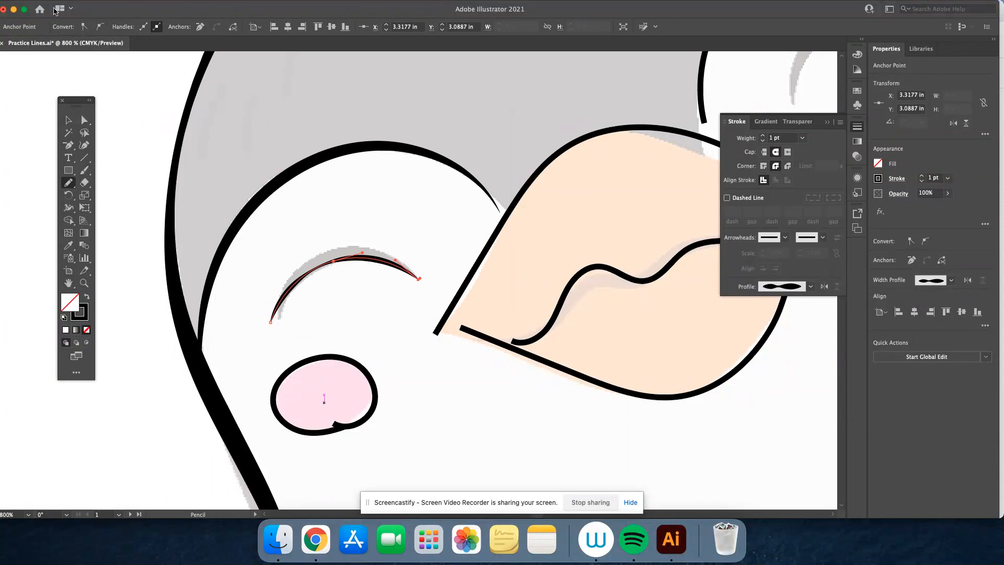
Step: Try to save the document on the computer as Practice Lines.ai on the Desktop in Adobe Illustrator (ai) format
click(84, 5)
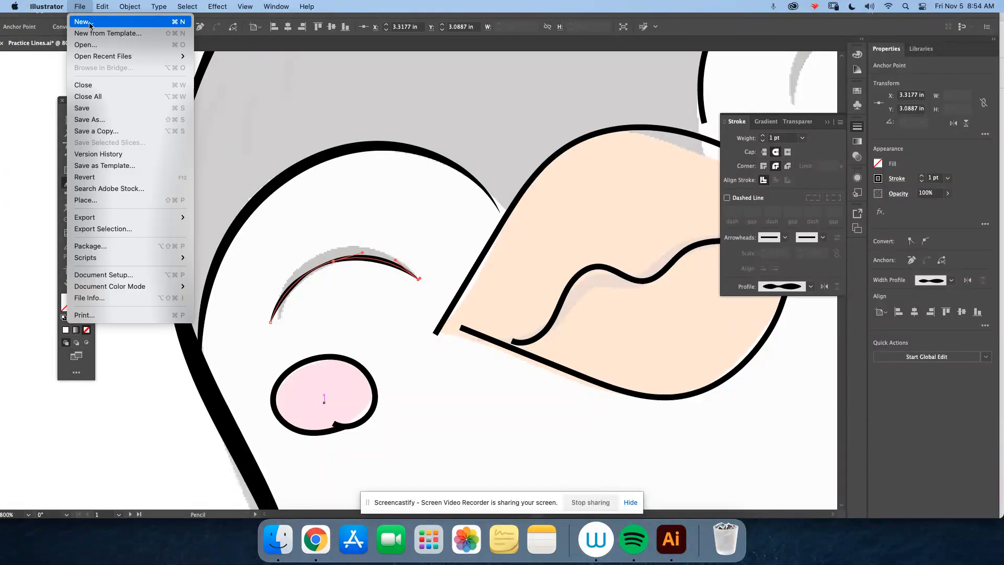
click(118, 118)
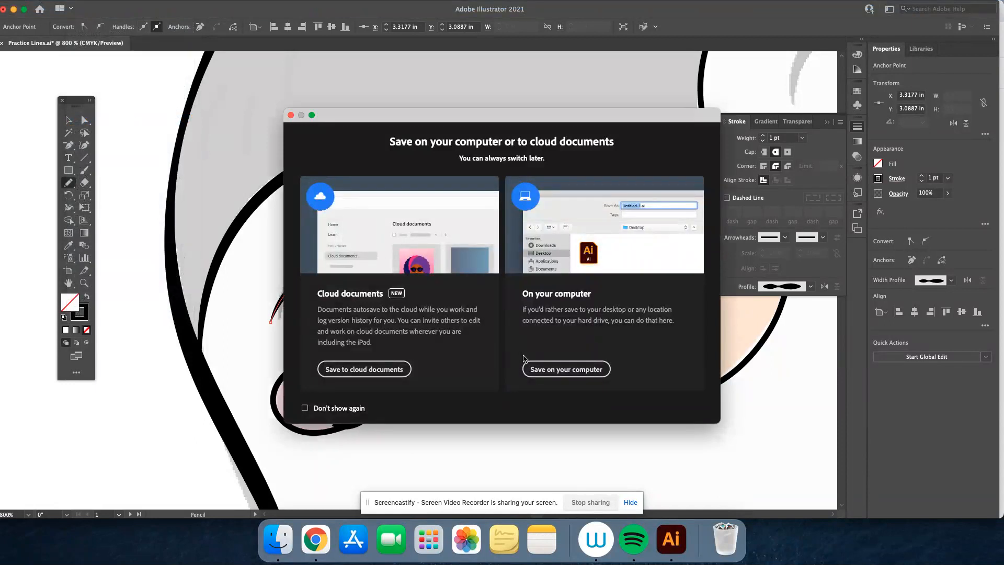
click(537, 366)
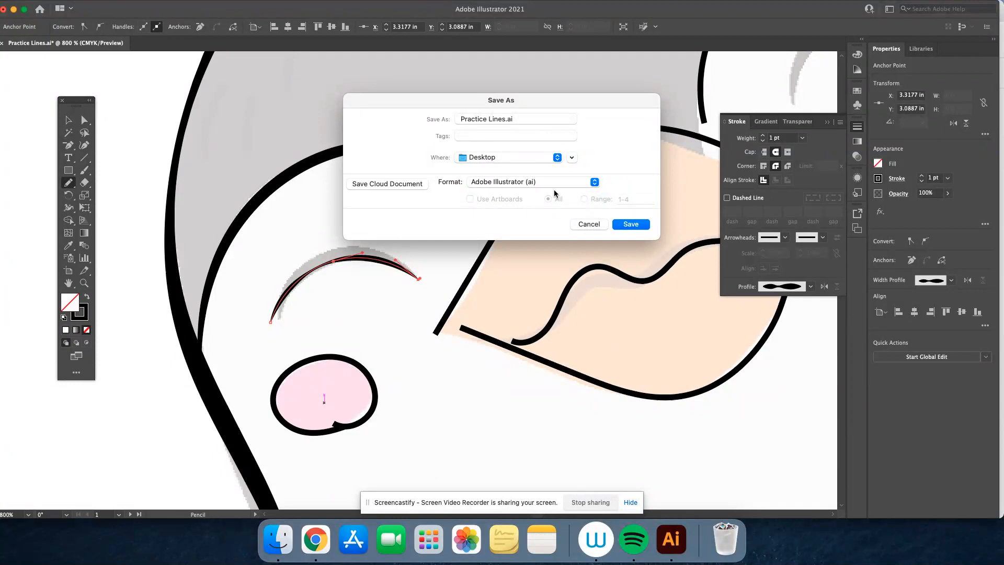
click(625, 224)
click(530, 222)
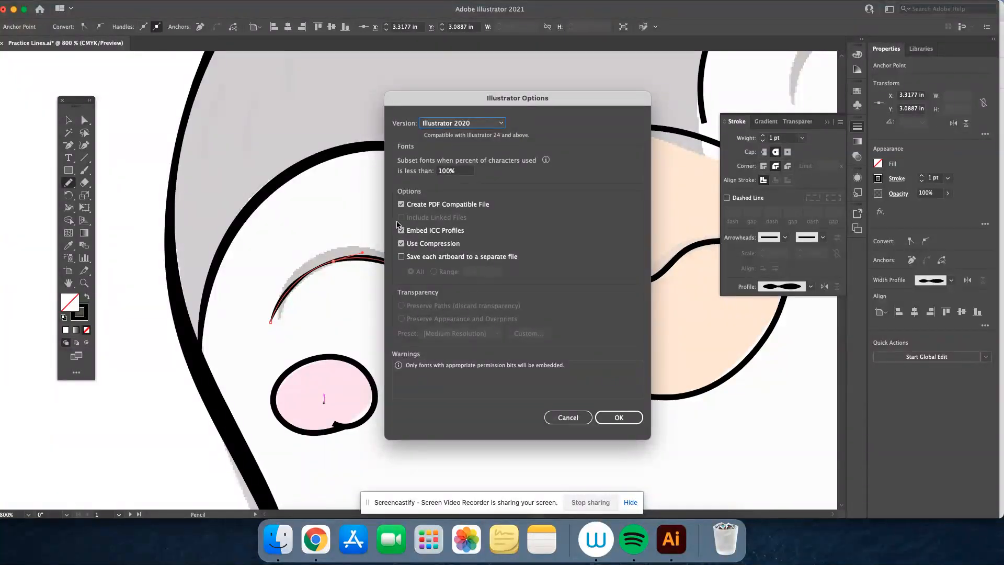
click(572, 417)
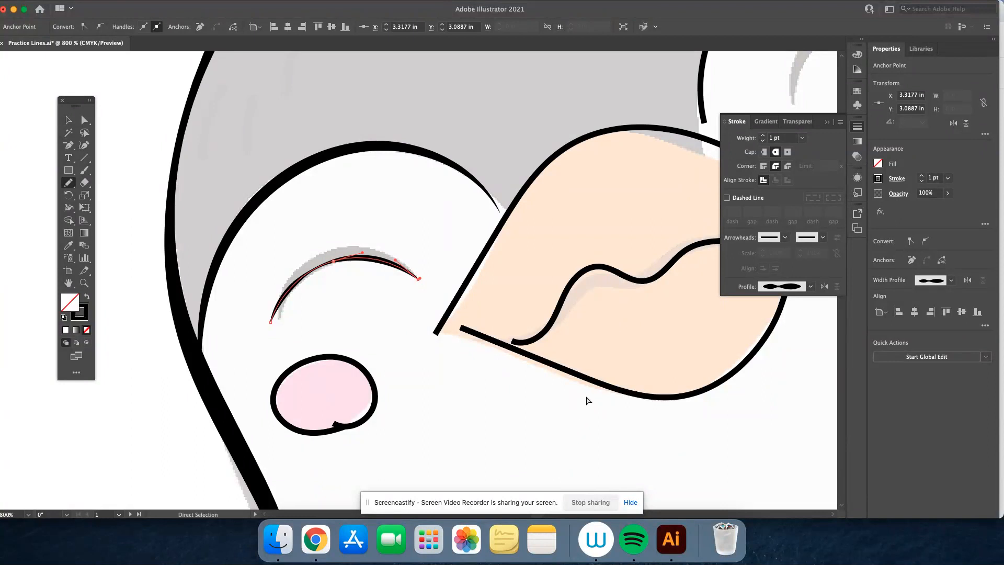
Step: Zoom out to 66.67% to view the whole penguin artboard beside the neighbouring chameleon artboard
key(super+minus)
key(super+minus)
key(super+minus)
key(super+minus)
key(super+minus)
key(super+minus)
key(super+minus)
key(super+minus)
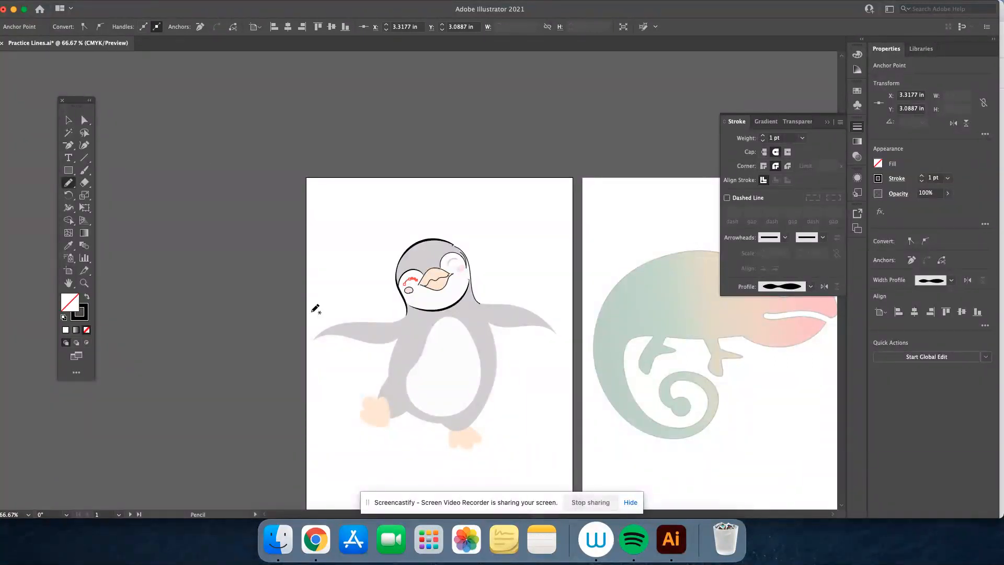
mouse_move(117, 2)
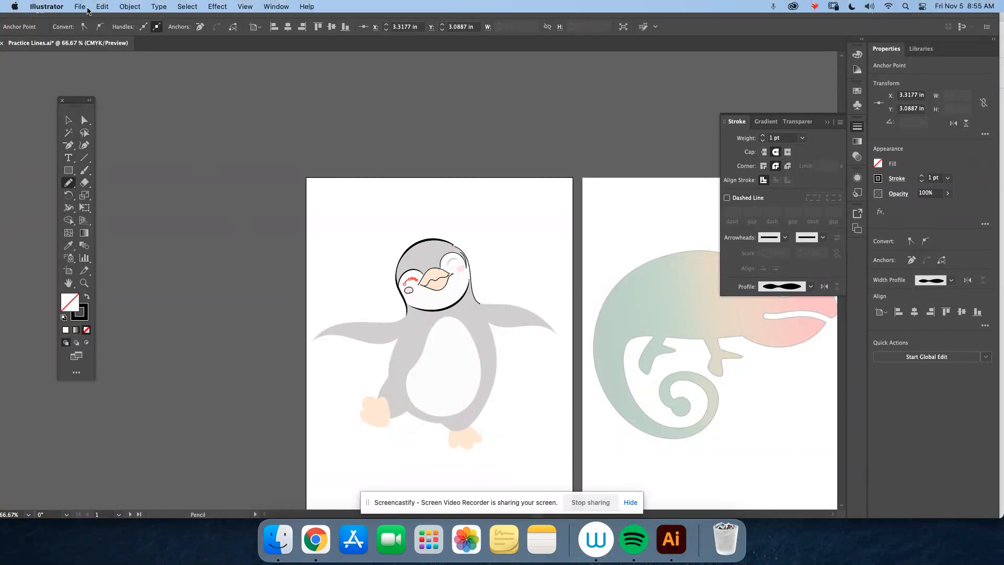